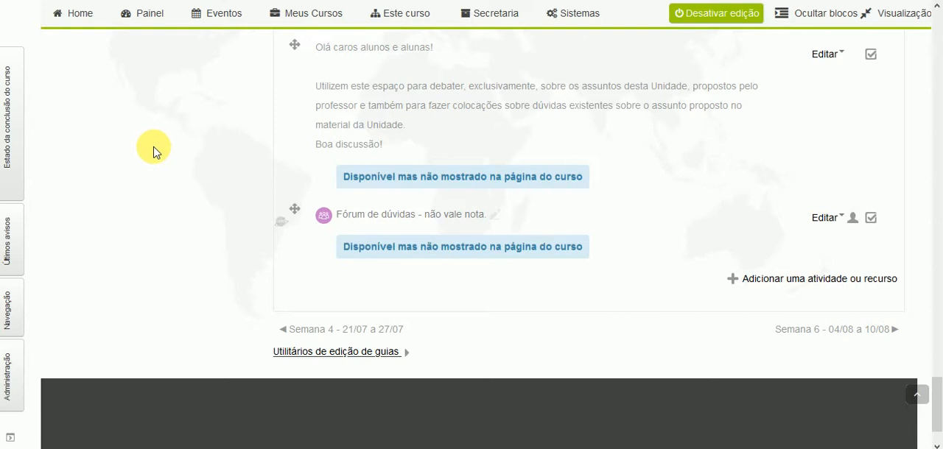
scroll(153, 151, "down", 1)
scroll(151, 152, "up", 2)
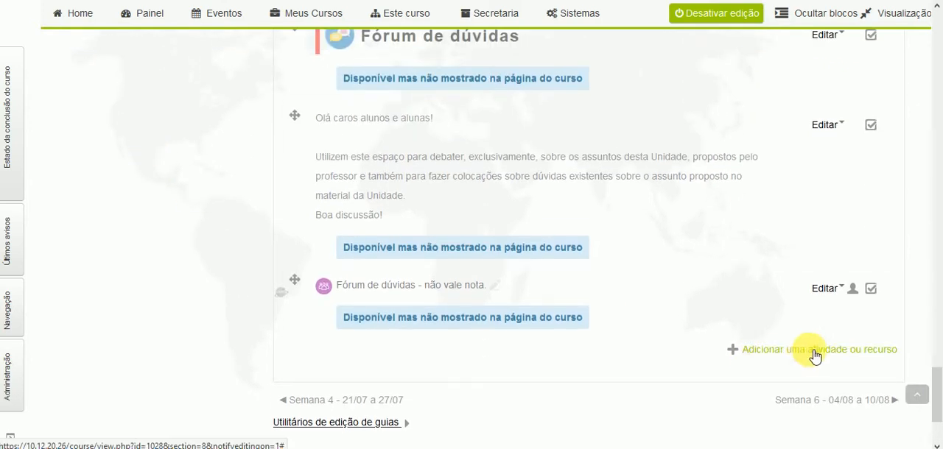
left_click(825, 356)
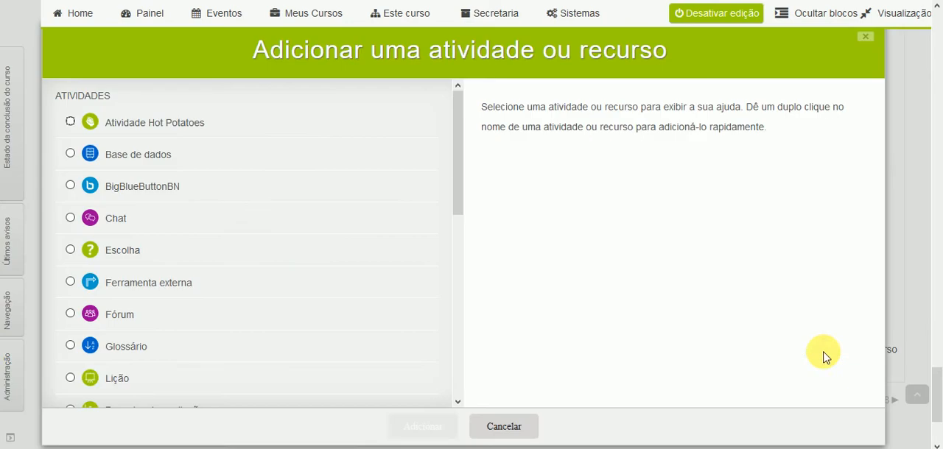
scroll(246, 243, "down", 5)
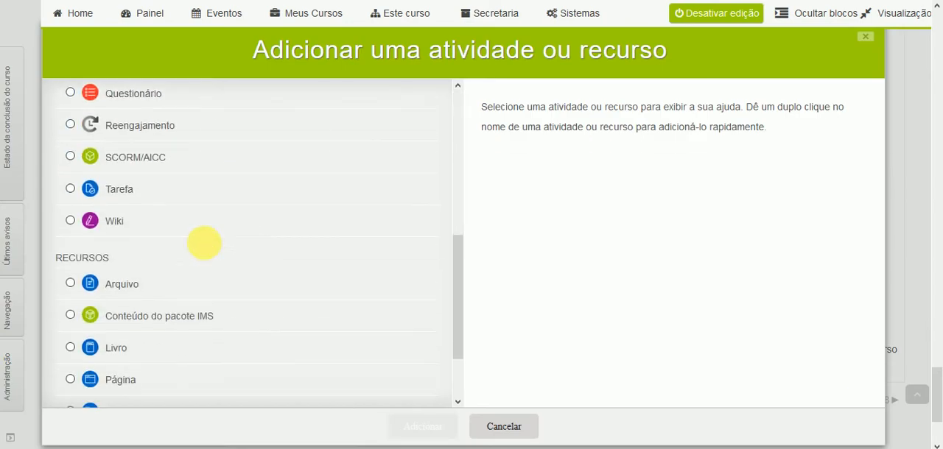
left_click(71, 190)
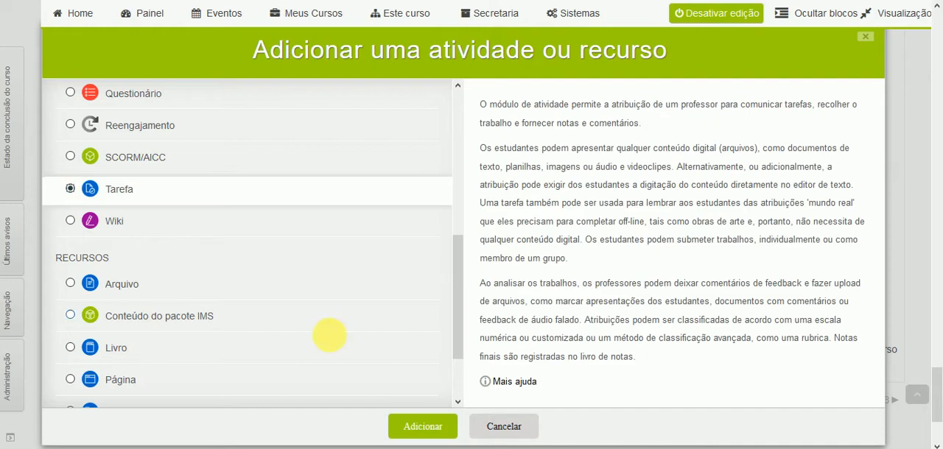
left_click(514, 431)
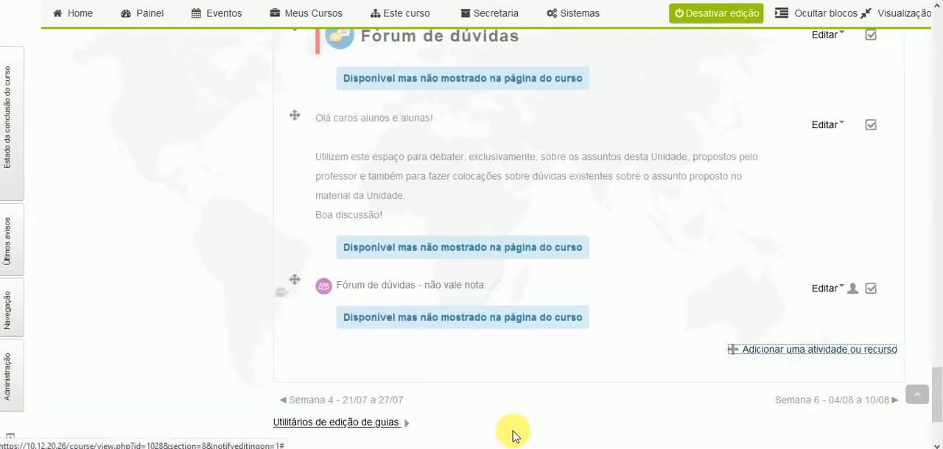
- Open the settings of the existing task "5.7. Mãos na massa!" for editing
scroll(243, 318, "up", 5)
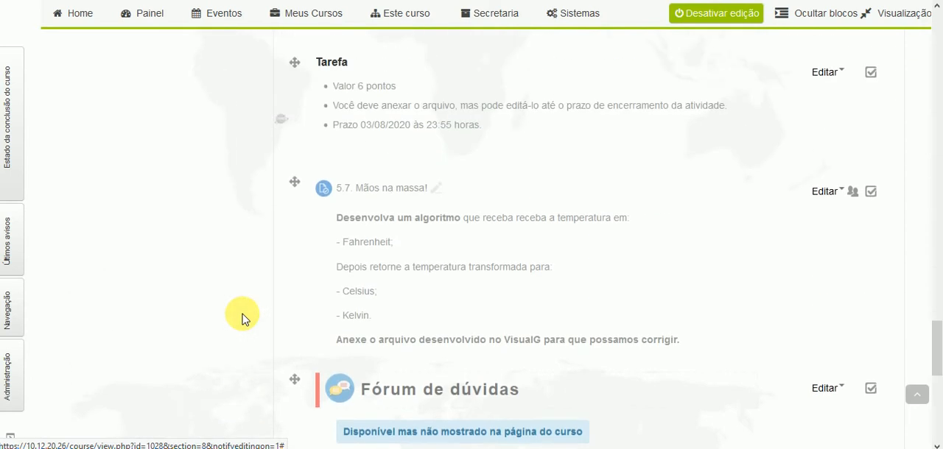
scroll(243, 318, "down", 1)
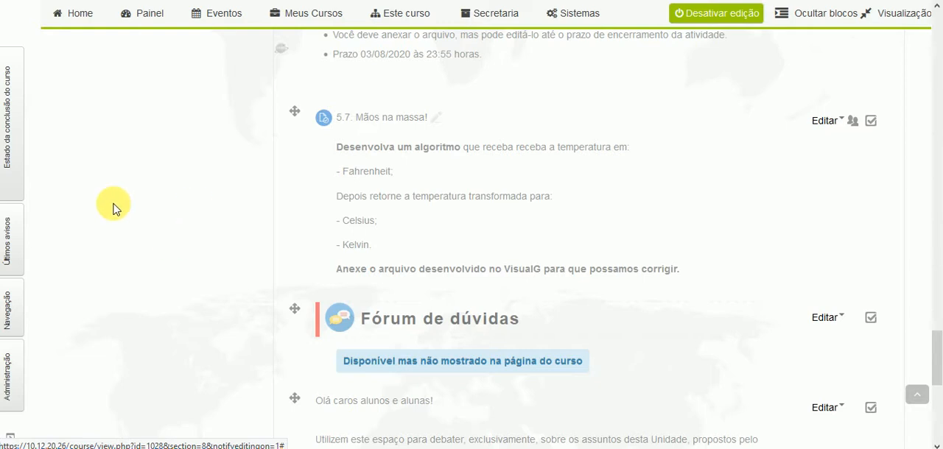
scroll(206, 244, "up", 1)
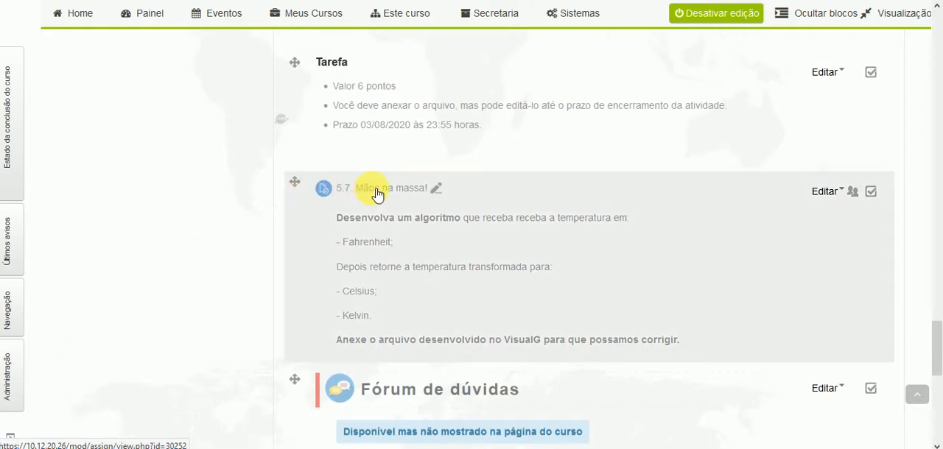
left_click(333, 195)
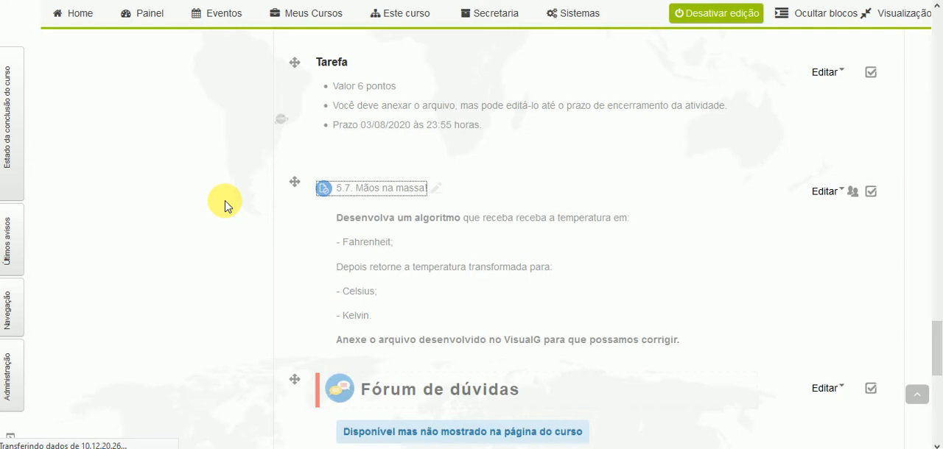
scroll(294, 214, "down", 2)
scroll(286, 215, "up", 2)
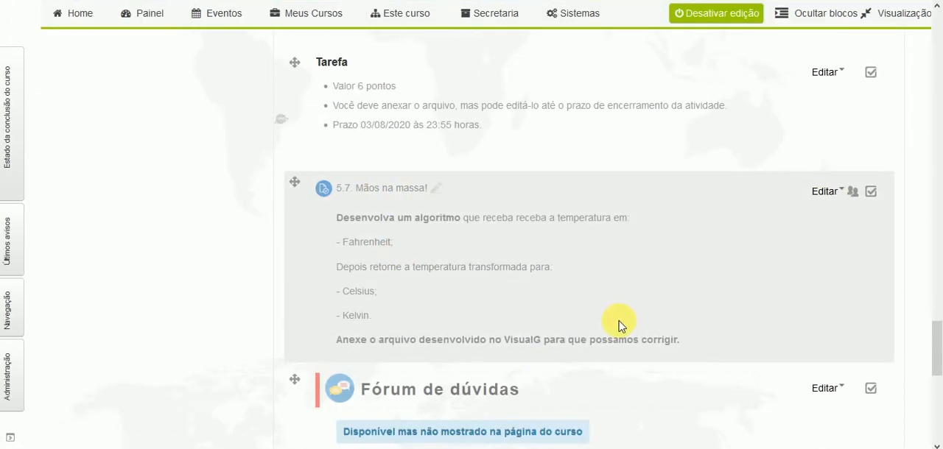
left_click(837, 194)
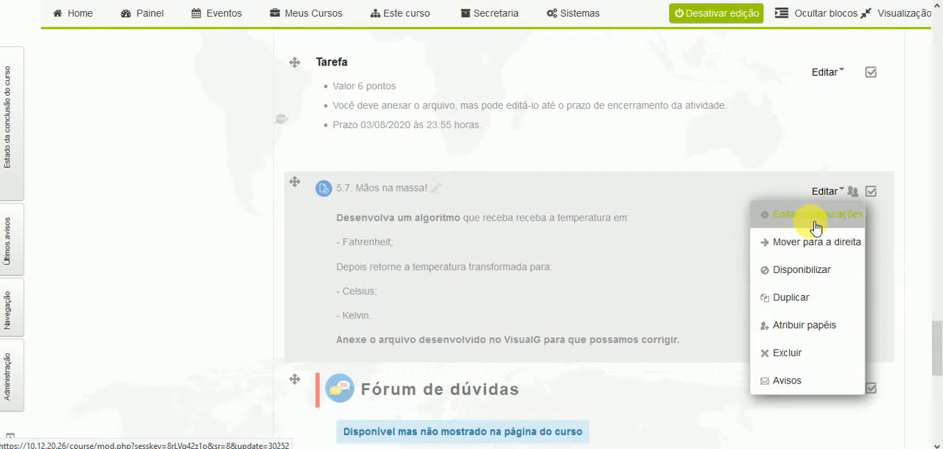
left_click(815, 221)
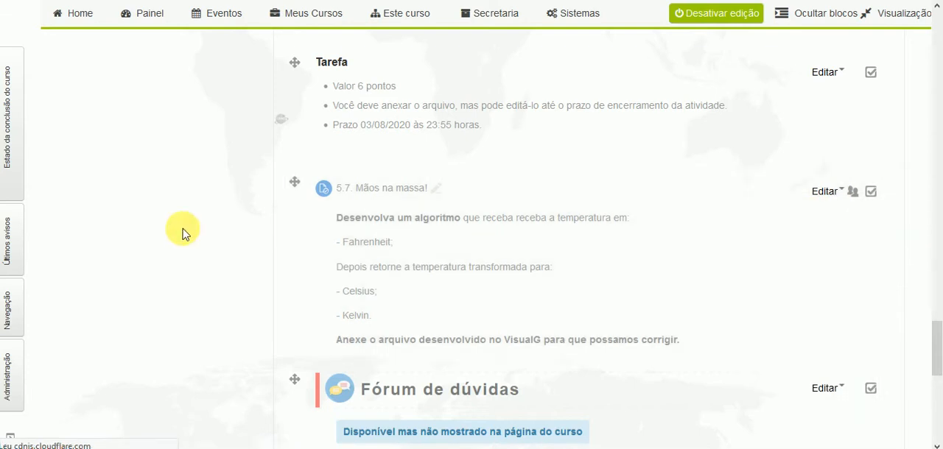
- Examine the task's name and the instructions in its description, including the tool named for the attached file
scroll(189, 232, "down", 3)
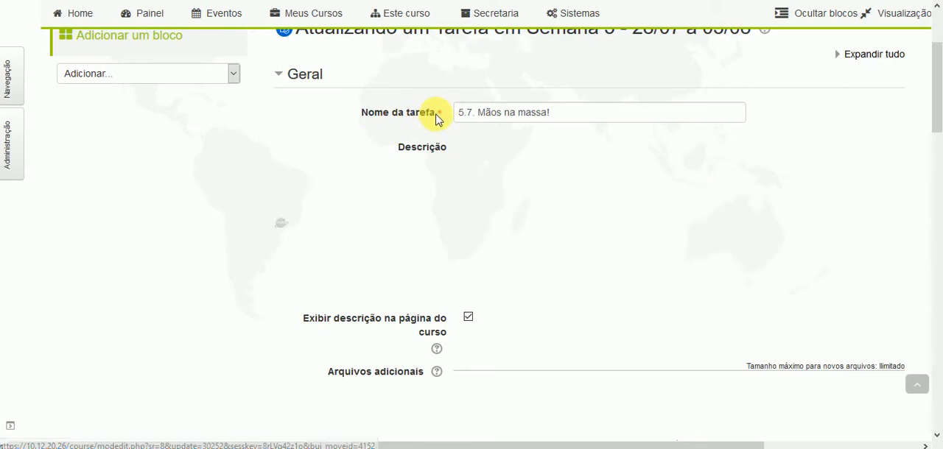
left_click(604, 116)
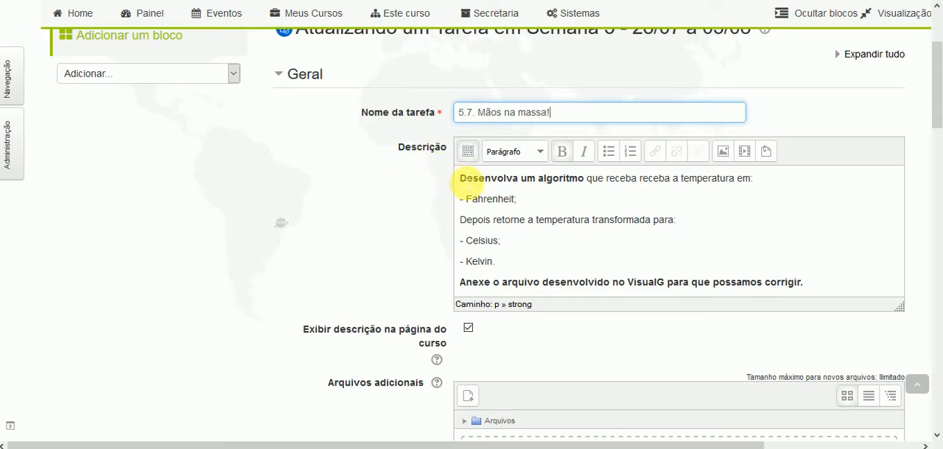
left_click(461, 178)
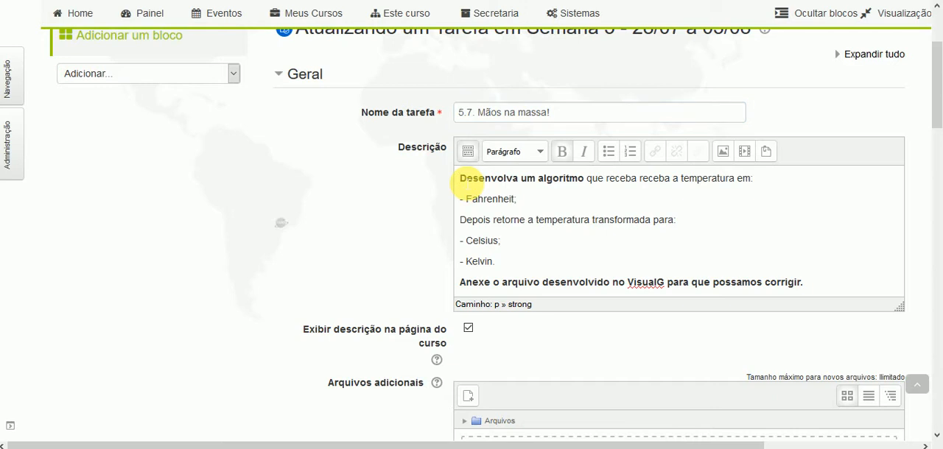
scroll(464, 193, "down", 1)
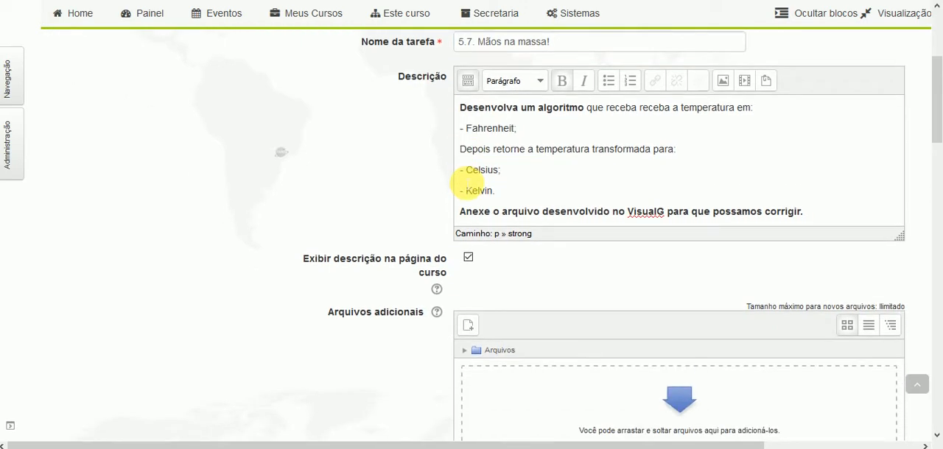
scroll(442, 190, "up", 1)
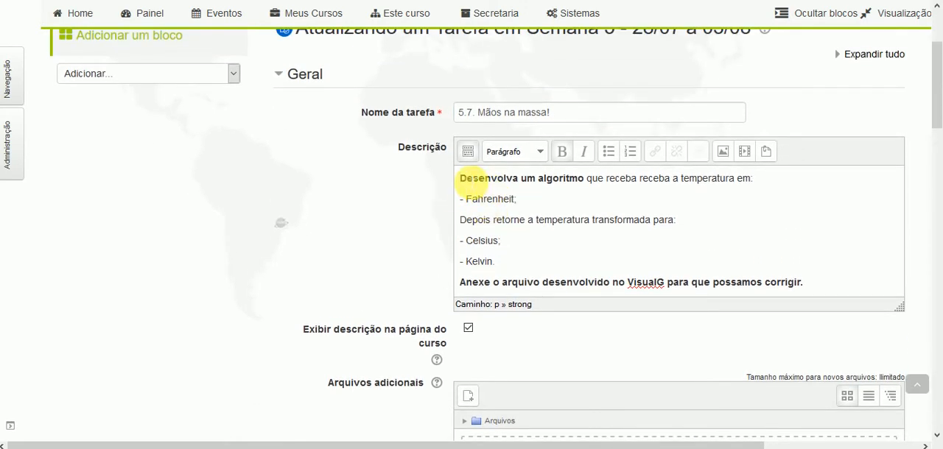
left_click_drag(461, 179, 568, 242)
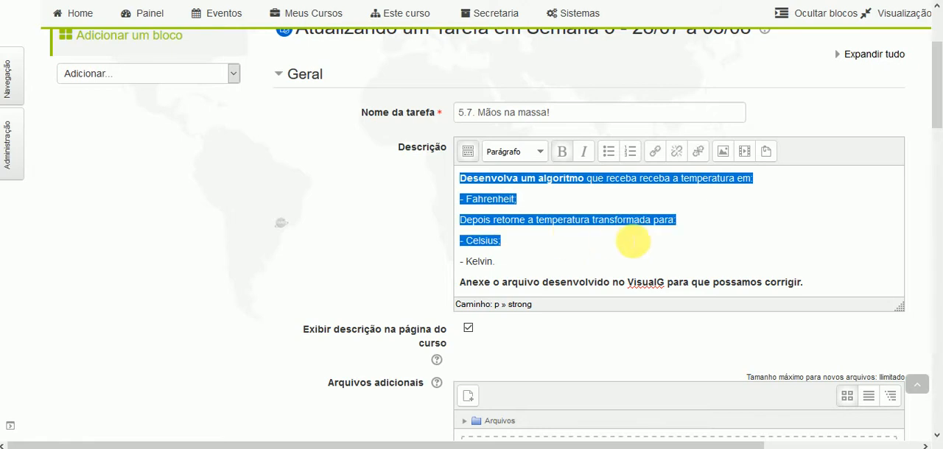
left_click(665, 284)
double_click(648, 283)
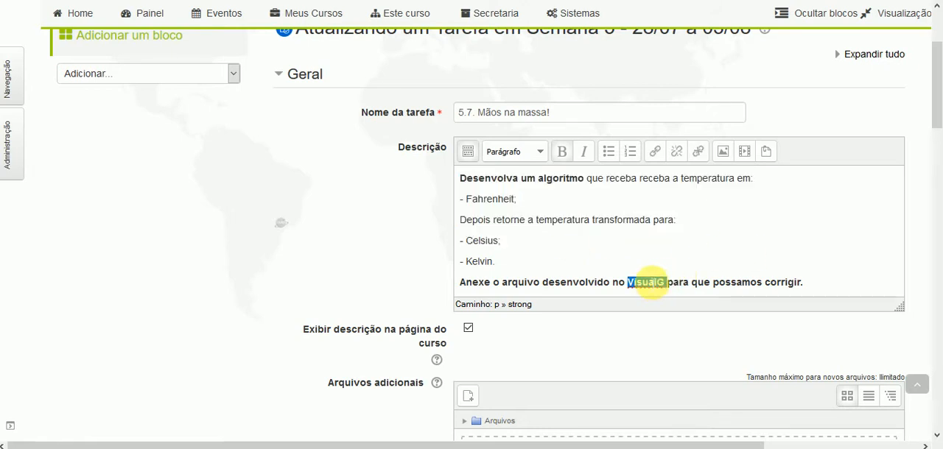
- Review the task's additional files area, availability dates and submission types
scroll(441, 251, "down", 1)
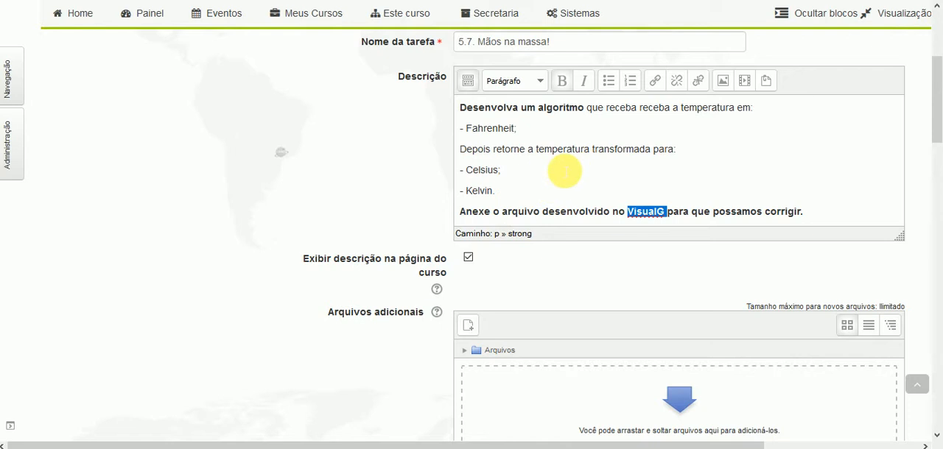
scroll(560, 168, "down", 3)
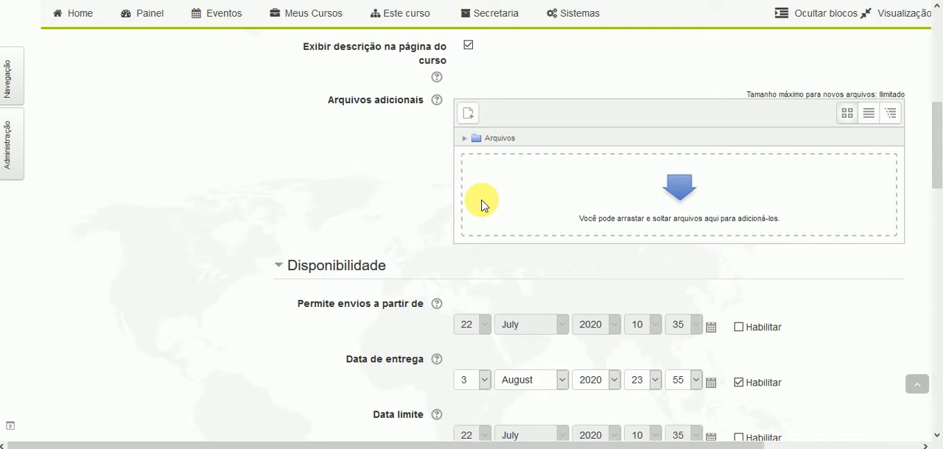
scroll(397, 171, "down", 1)
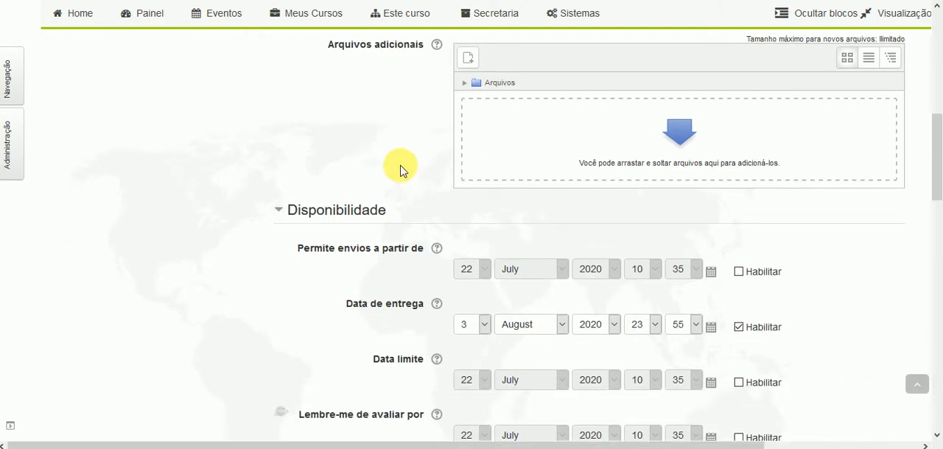
scroll(501, 158, "down", 1)
scroll(265, 114, "down", 1)
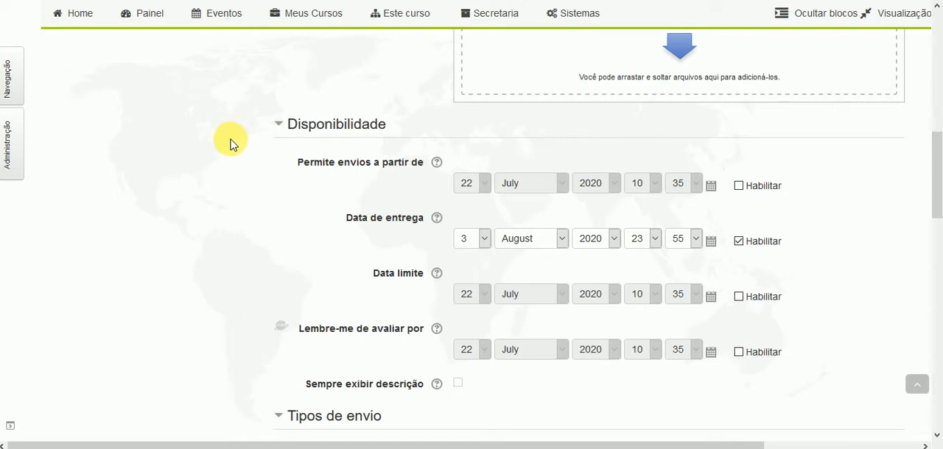
scroll(231, 144, "down", 1)
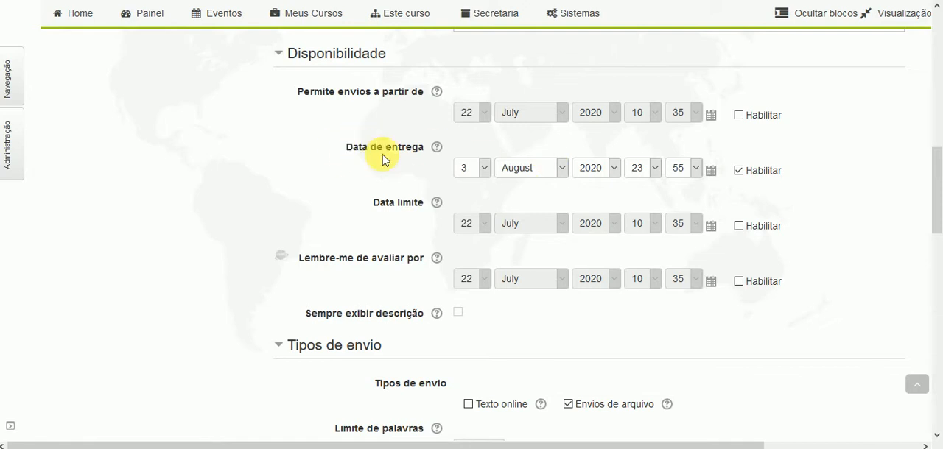
scroll(322, 190, "down", 1)
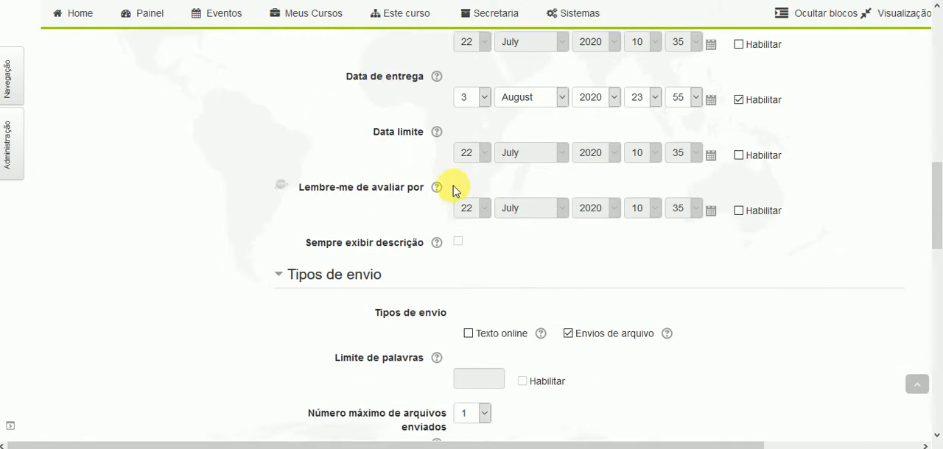
scroll(440, 177, "down", 2)
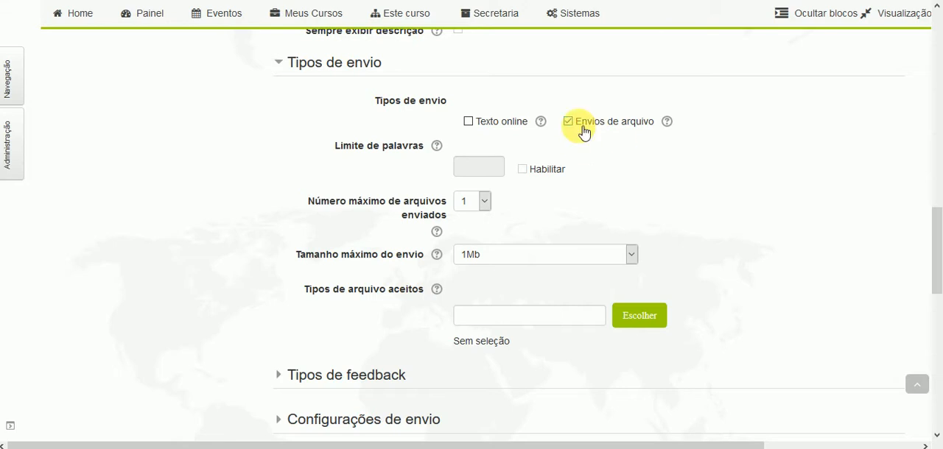
- Check the choices for the maximum number of uploaded files and the maximum submission size
scroll(442, 128, "down", 1)
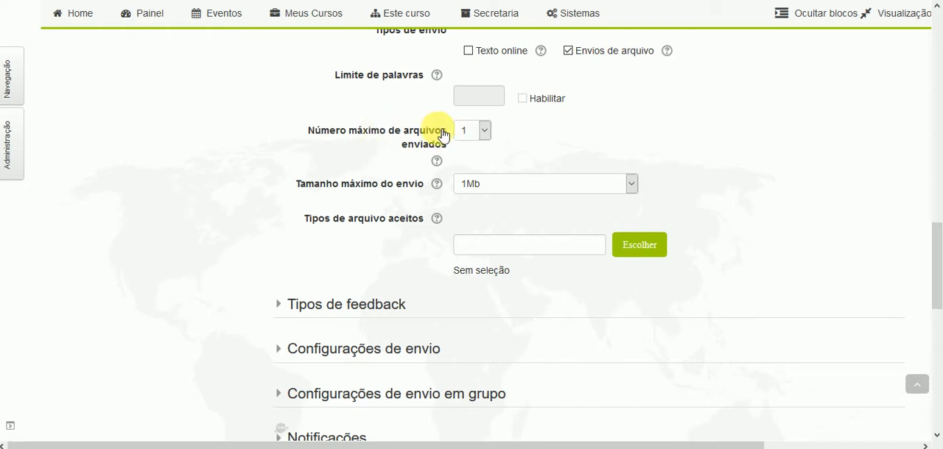
left_click(475, 135)
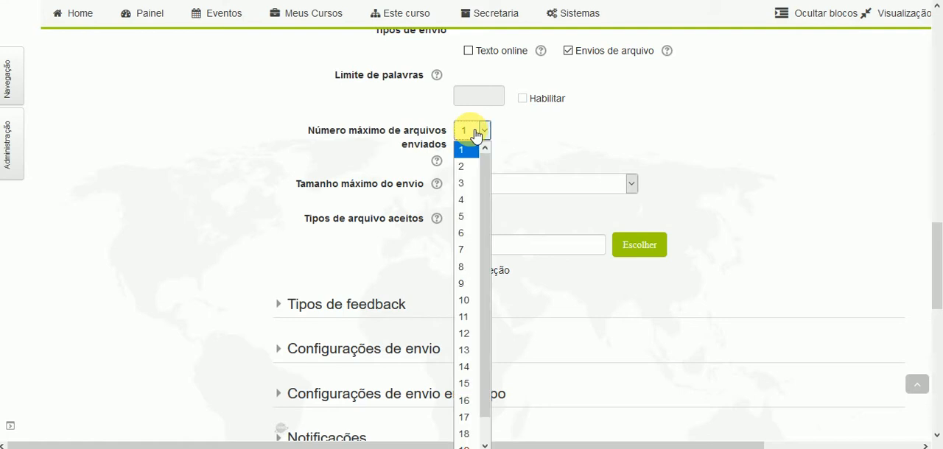
left_click(477, 136)
scroll(290, 158, "down", 2)
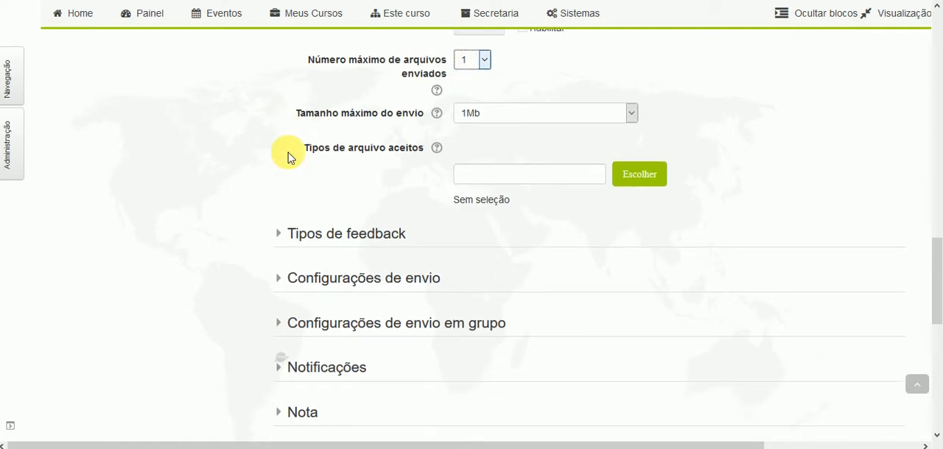
left_click(525, 122)
left_click(503, 232)
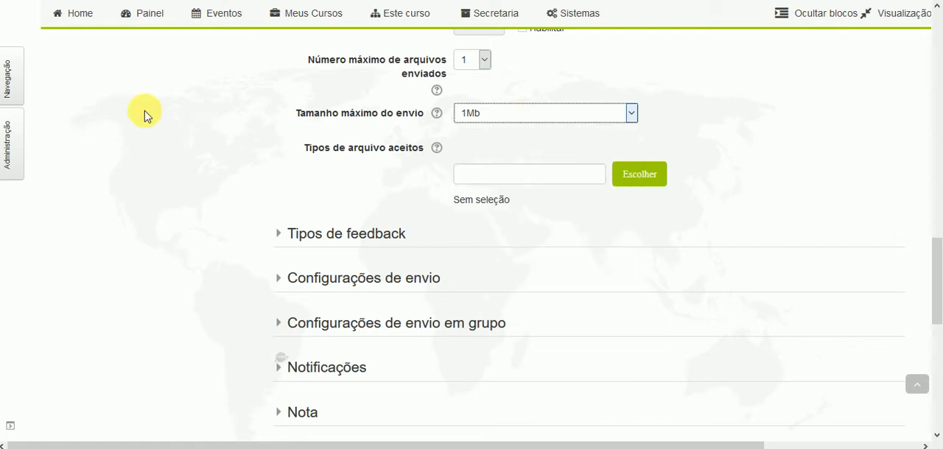
- Try *.png as the accepted file type, and clear the entry
scroll(133, 109, "down", 2)
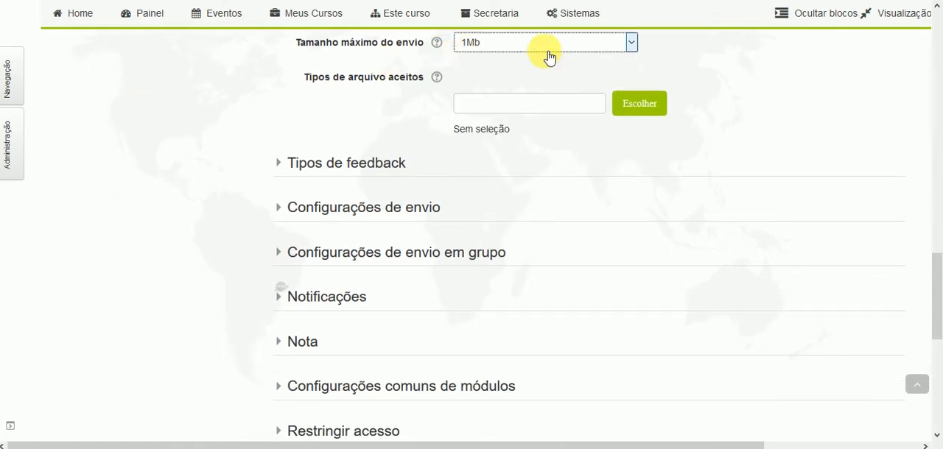
scroll(184, 114, "down", 2)
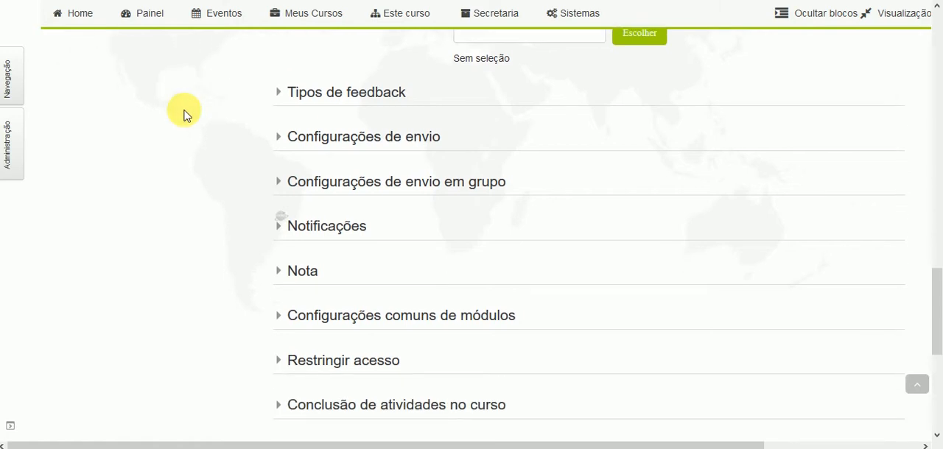
scroll(405, 116, "up", 2)
left_click(541, 109)
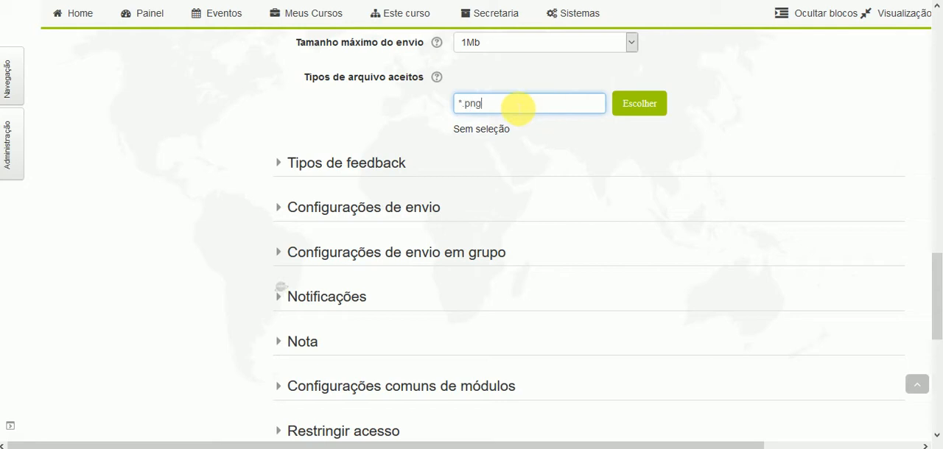
left_click_drag(499, 109, 451, 106)
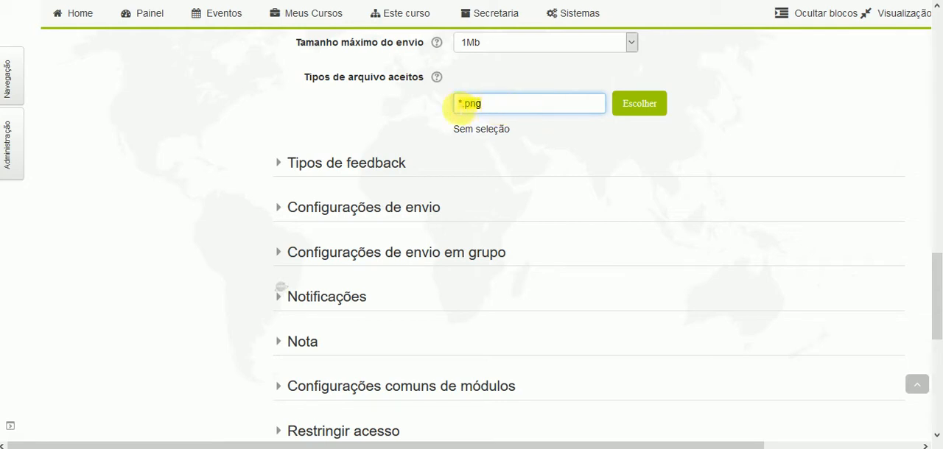
key("BackSpace")
- Try the Arquivos de planilha group and Planilha OpenDocument (.ods) as the accepted file types
left_click(639, 115)
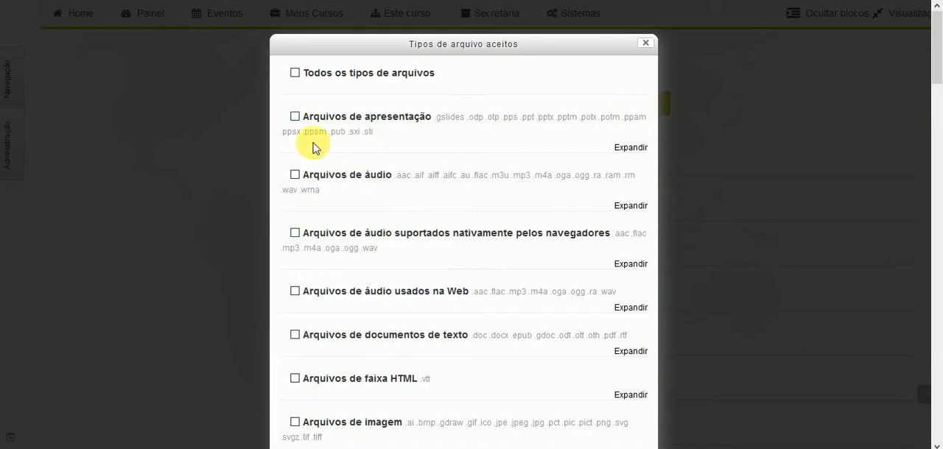
scroll(322, 157, "down", 3)
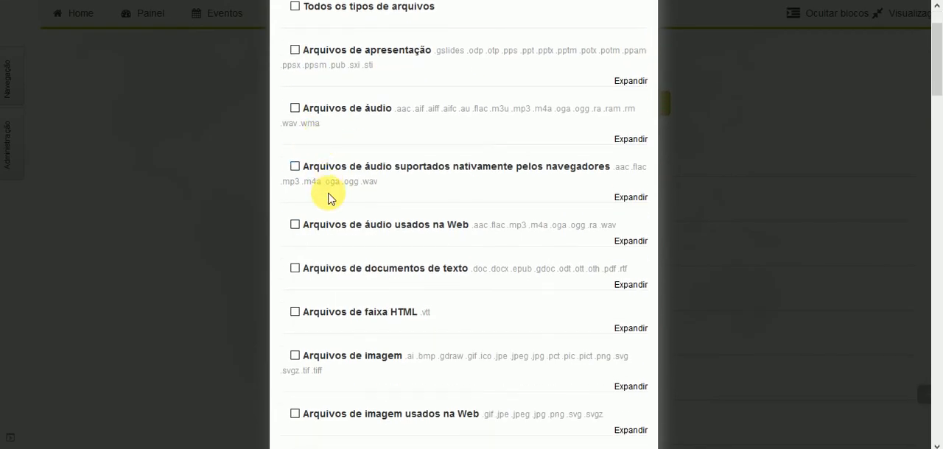
scroll(305, 204, "down", 2)
scroll(305, 204, "down", 3)
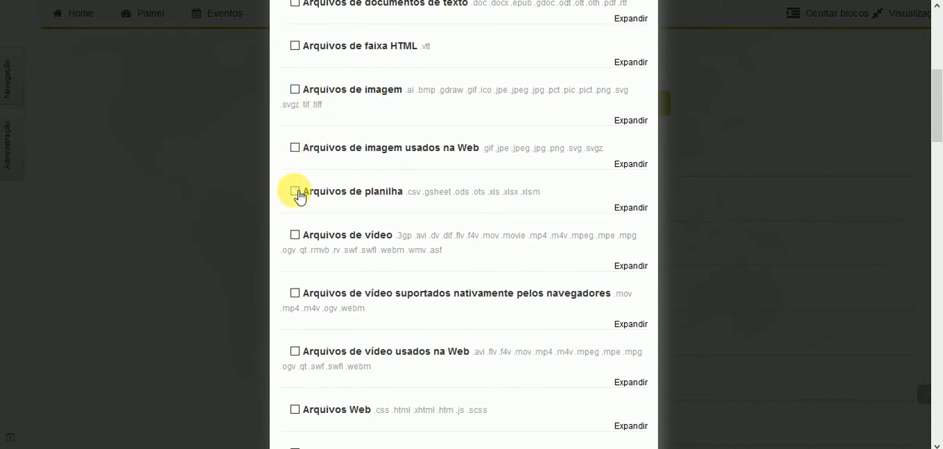
left_click(296, 193)
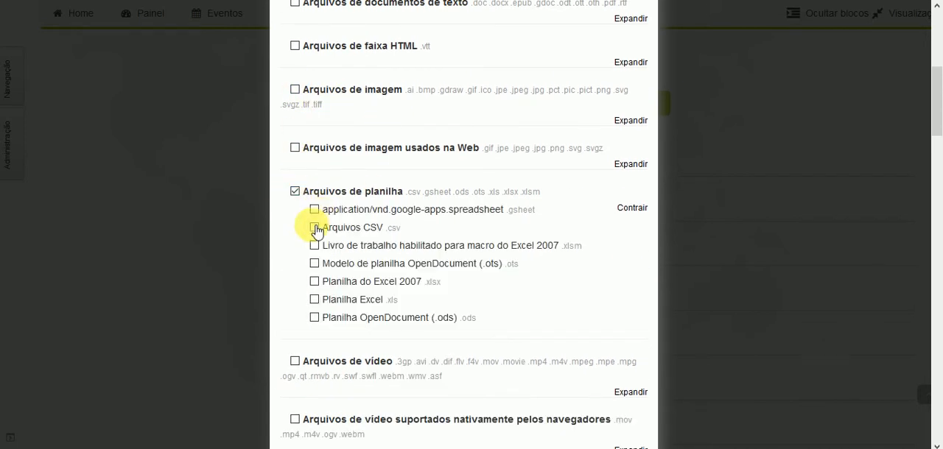
left_click(315, 320)
scroll(545, 298, "down", 15)
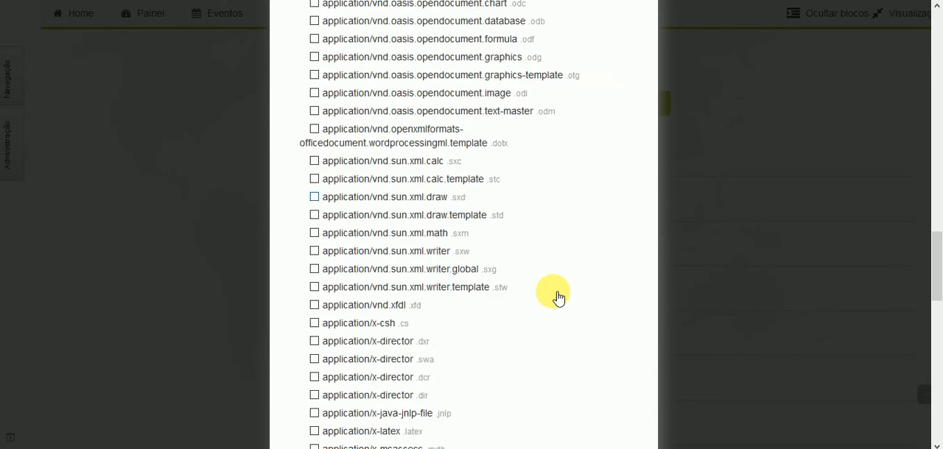
left_click(436, 359)
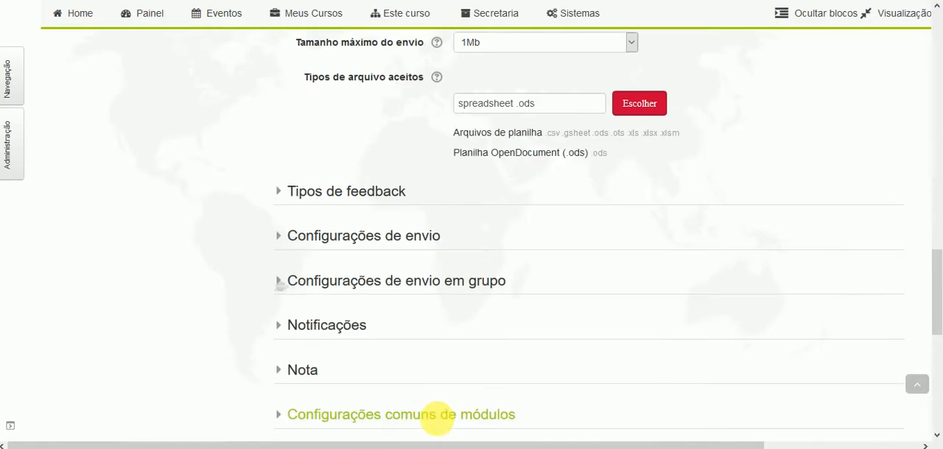
- Clear the selected spreadsheet types from the accepted file types entry
left_click(526, 103)
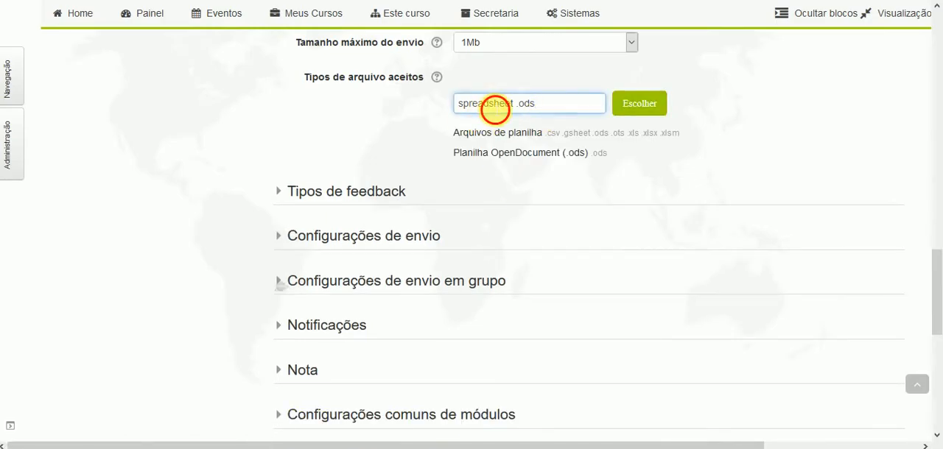
left_click_drag(549, 107, 466, 105)
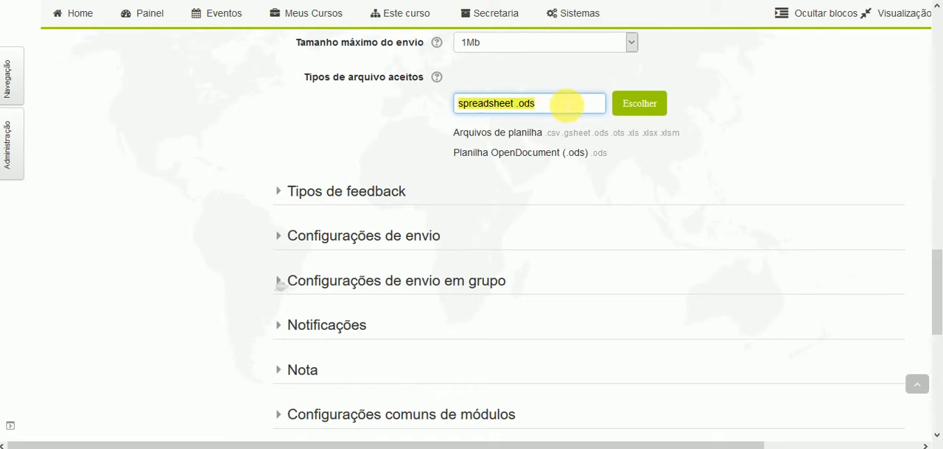
key("BackSpace")
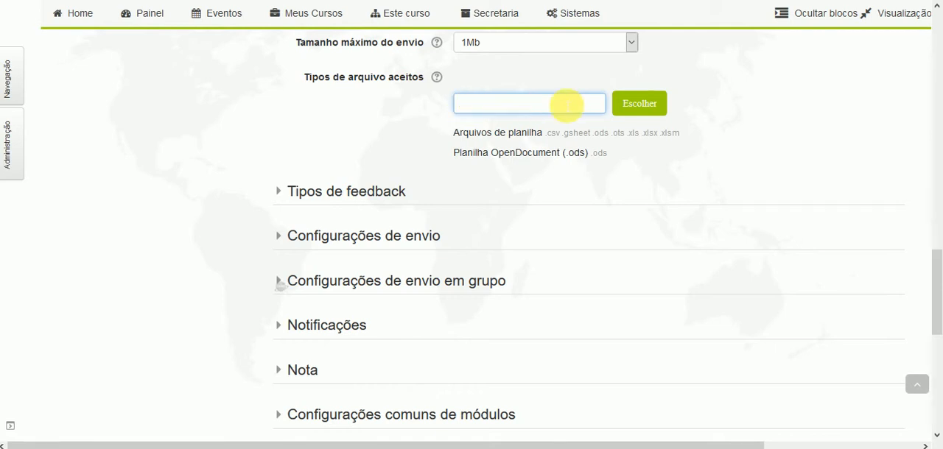
- Review the task's feedback types and the inline comment setting
scroll(166, 142, "down", 1)
scroll(165, 143, "down", 2)
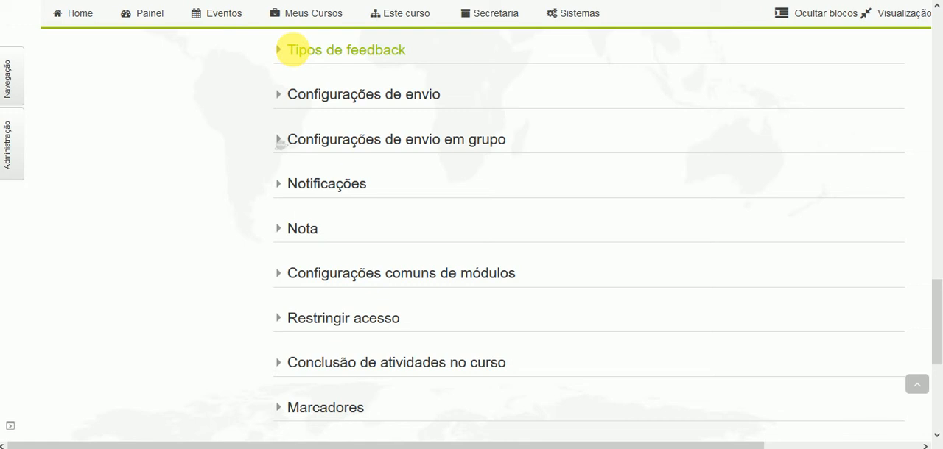
left_click(282, 48)
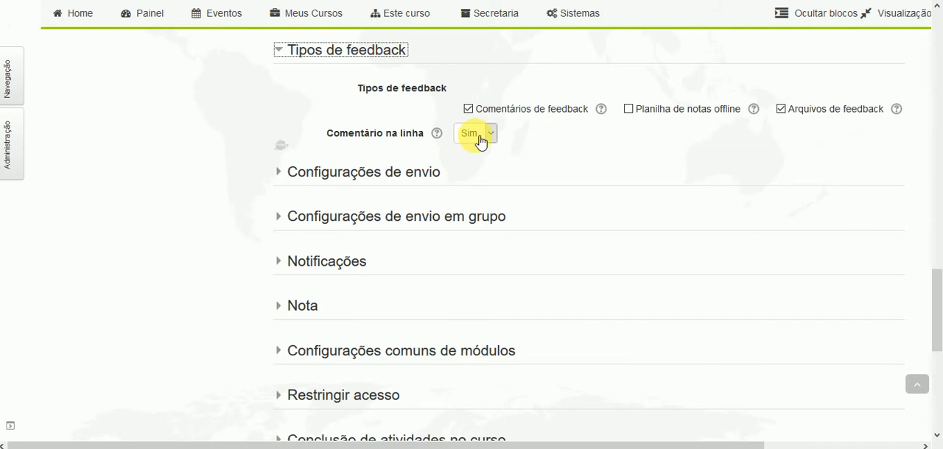
- Review the submission settings, including the requirement to confirm submission and the plagiarism statement
scroll(415, 139, "down", 2)
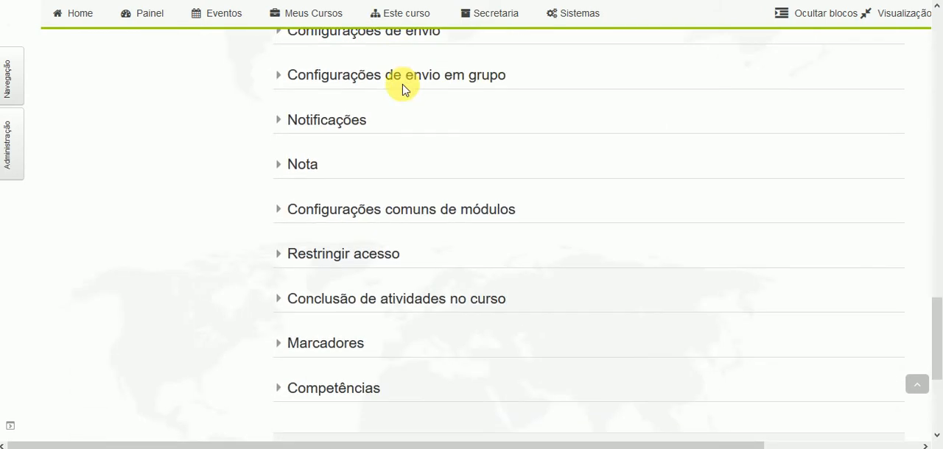
left_click(401, 37)
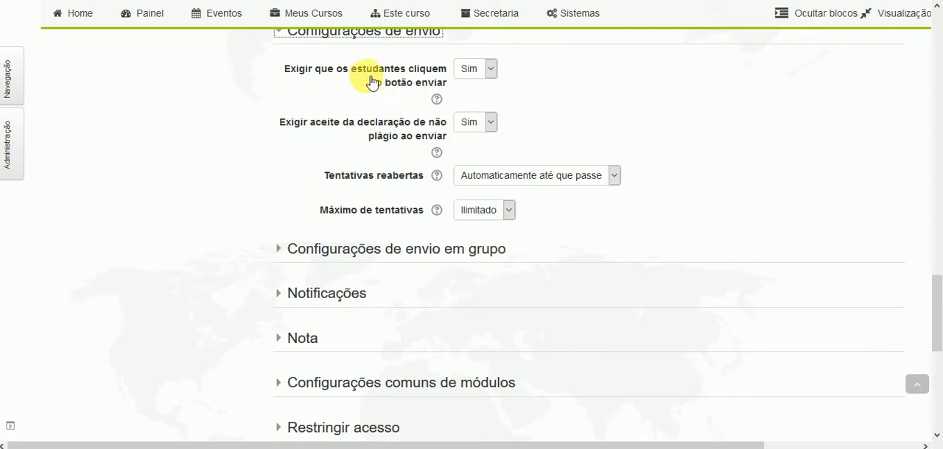
left_click(491, 74)
left_click(484, 69)
scroll(175, 138, "down", 1)
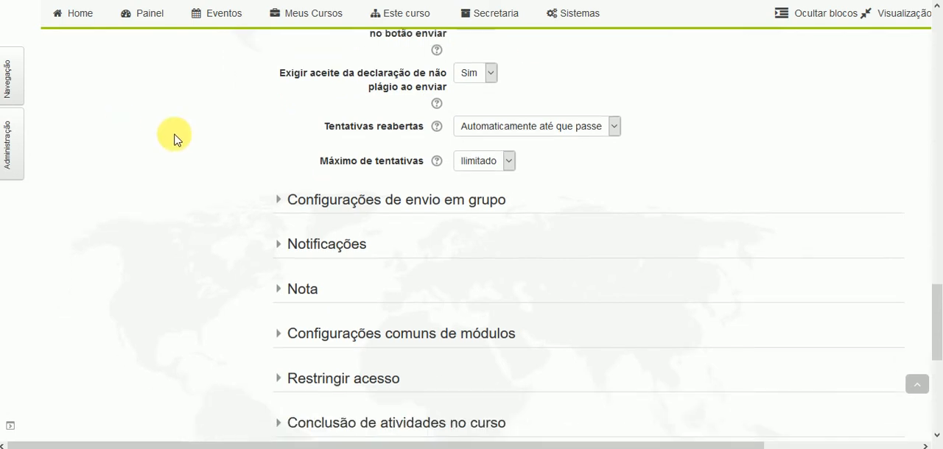
- Check the settings for the maximum number of attempts and for reopening attempts
left_click(507, 145)
left_click(508, 151)
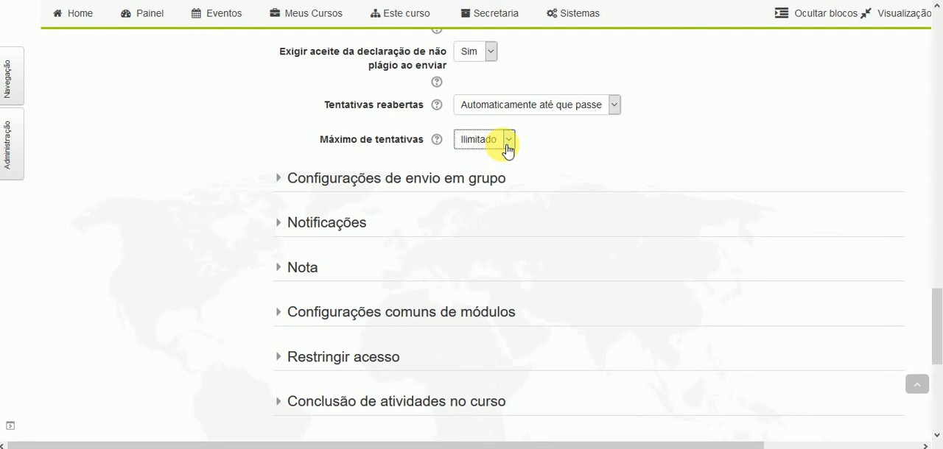
left_click(489, 107)
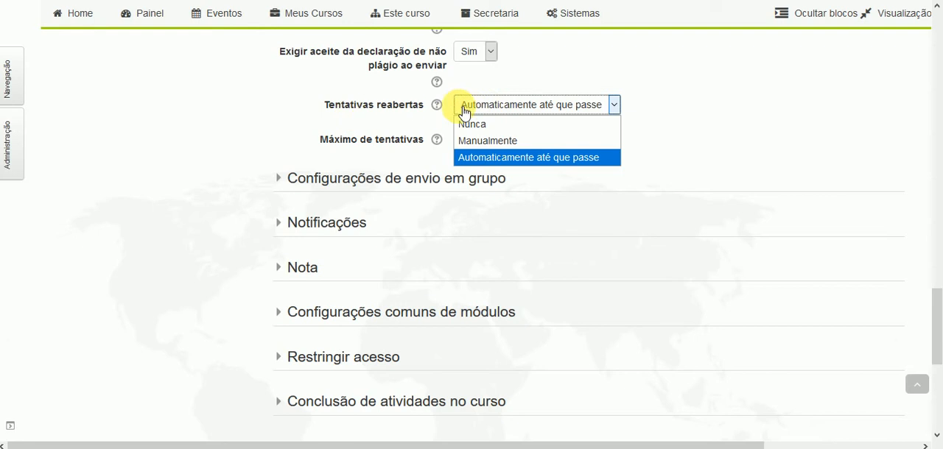
left_click(493, 110)
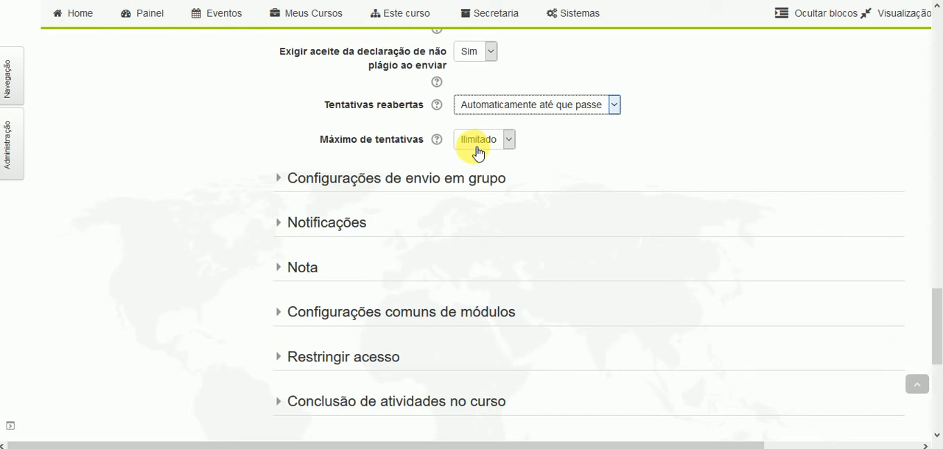
- Check the choices for submission in student groups and review the notification settings
scroll(354, 156, "down", 2)
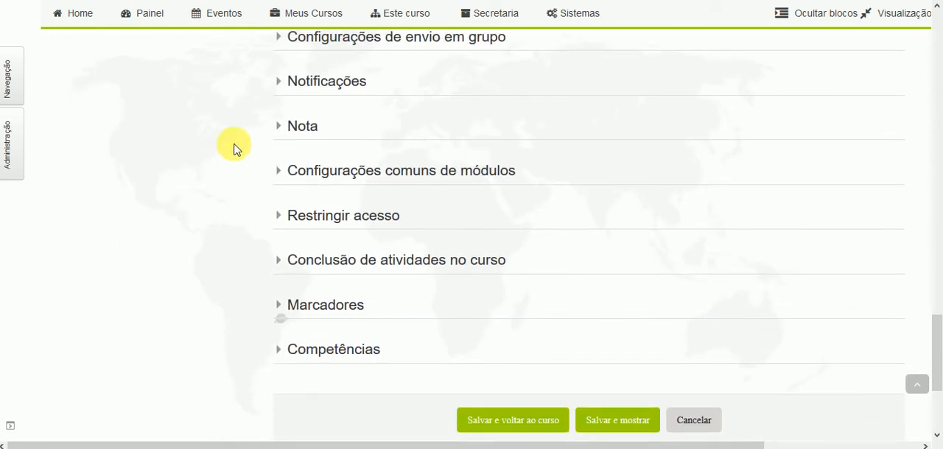
left_click(326, 47)
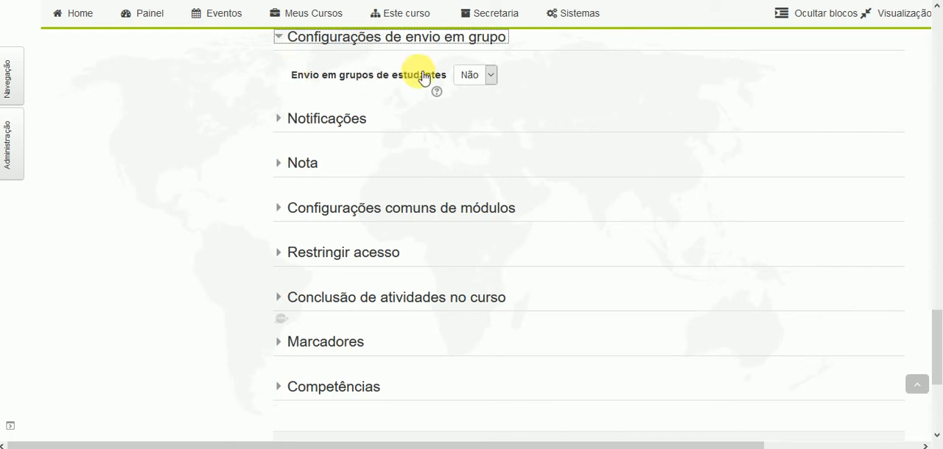
left_click(487, 78)
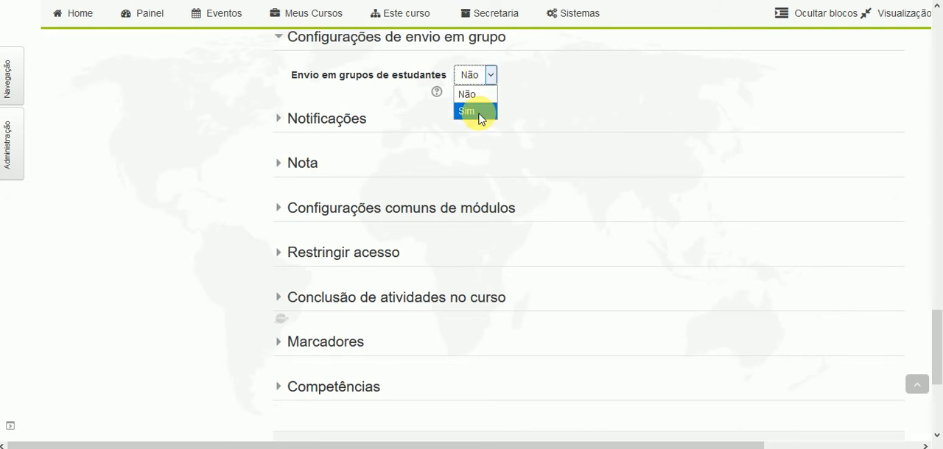
left_click(355, 76)
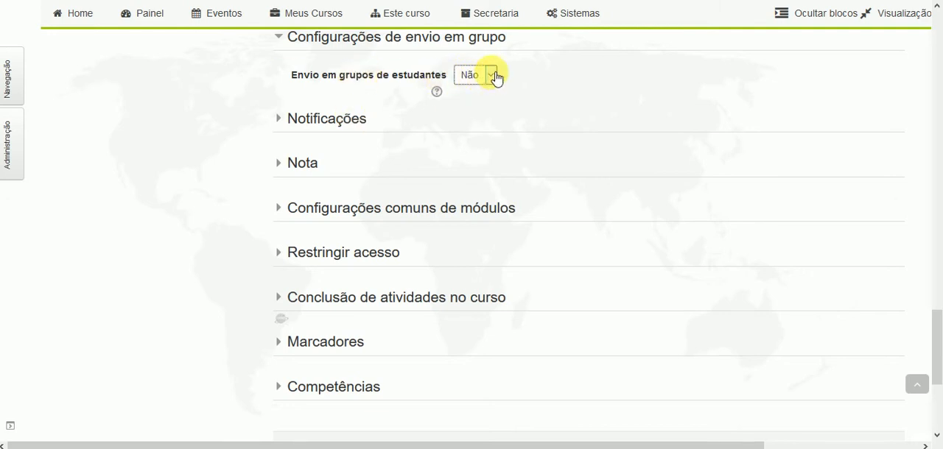
scroll(280, 86, "down", 1)
left_click(361, 47)
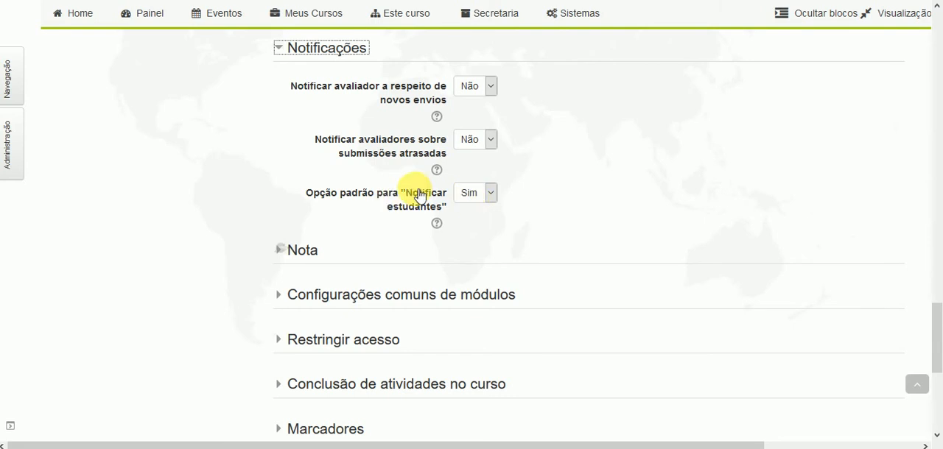
- Review the grade settings, including the maximum grade, grading method, passing grade and anonymous grading
scroll(416, 194, "down", 1)
left_click(295, 179)
scroll(369, 150, "down", 2)
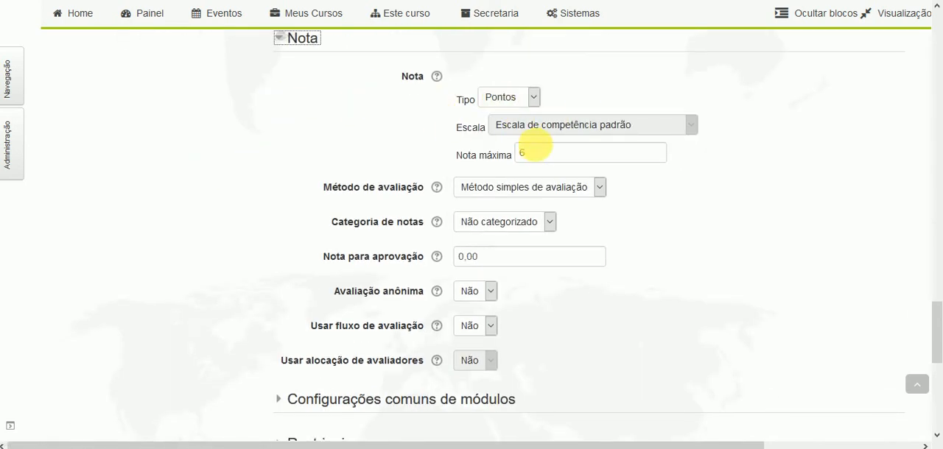
left_click(539, 153)
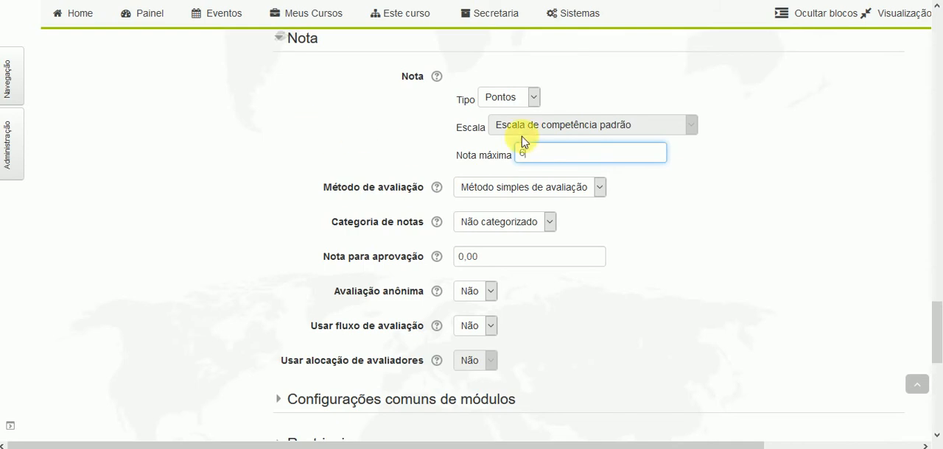
scroll(536, 162, "down", 3)
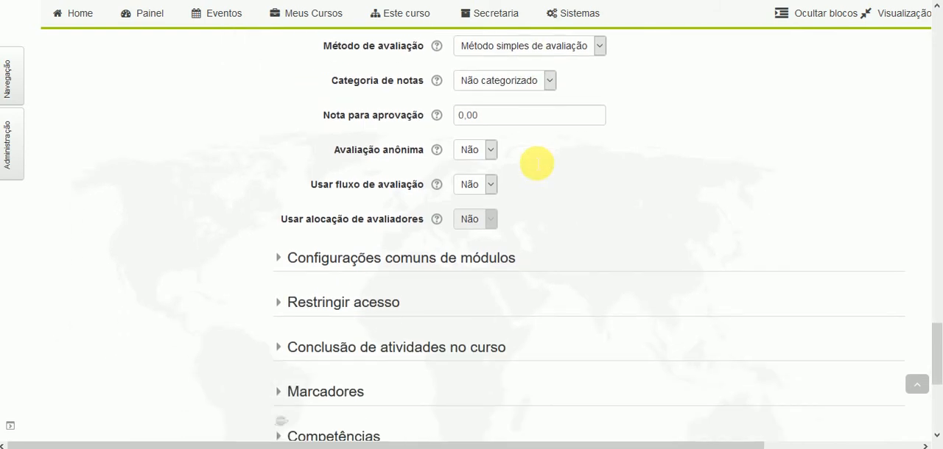
- Look over the common module settings, collapse them, and check which setting sections remain
left_click(363, 192)
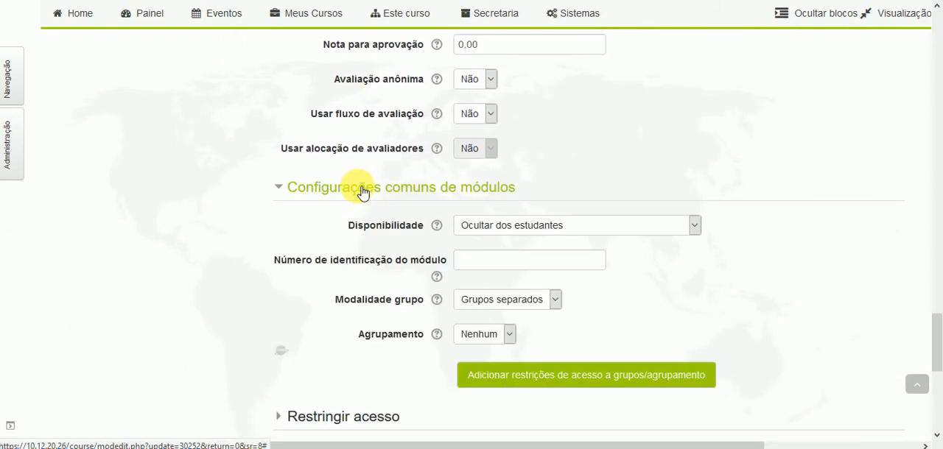
left_click(362, 193)
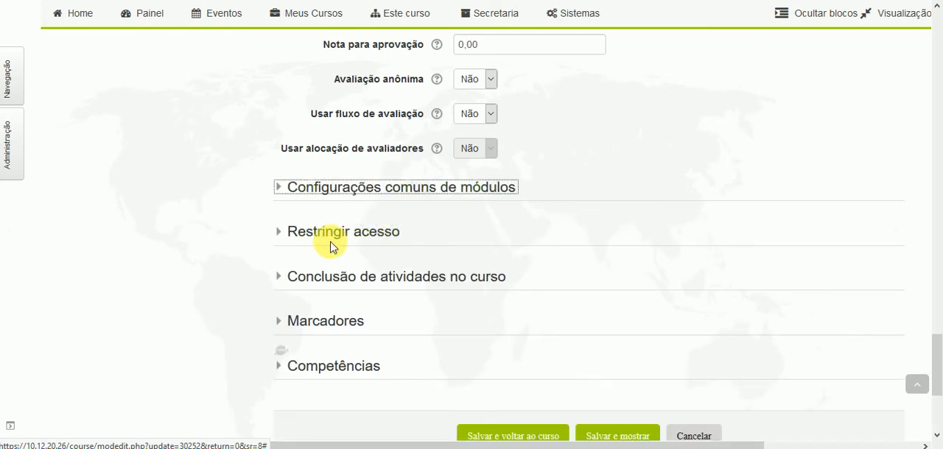
scroll(370, 237, "down", 2)
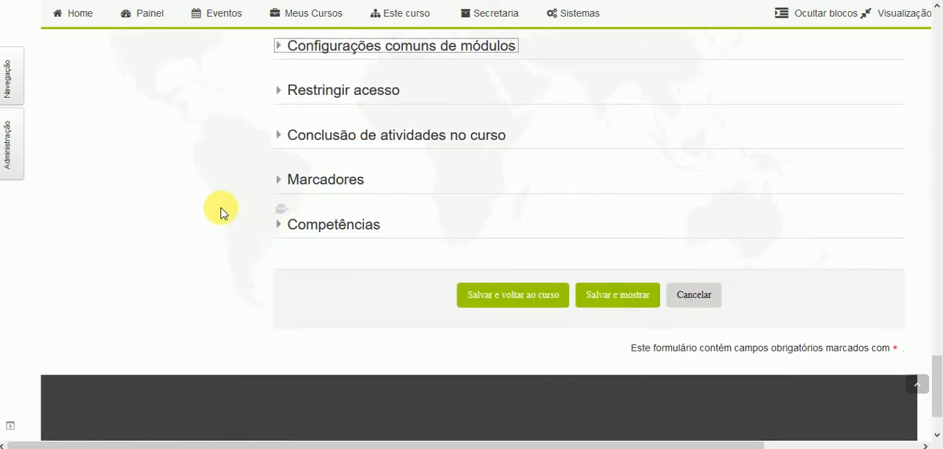
scroll(295, 216, "up", 1)
scroll(164, 190, "down", 1)
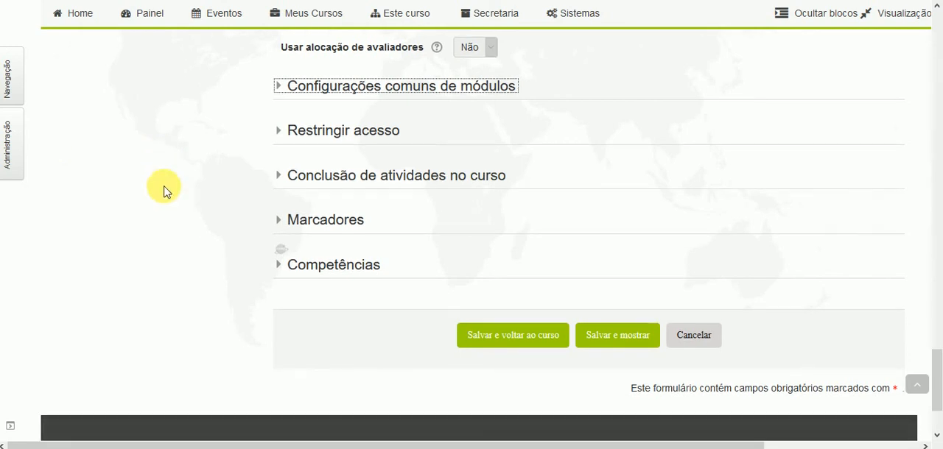
- Set completion tracking to "Mostrar atividade como concluída quando as condições forem satisfeitas" and require students to view the activity
left_click(362, 140)
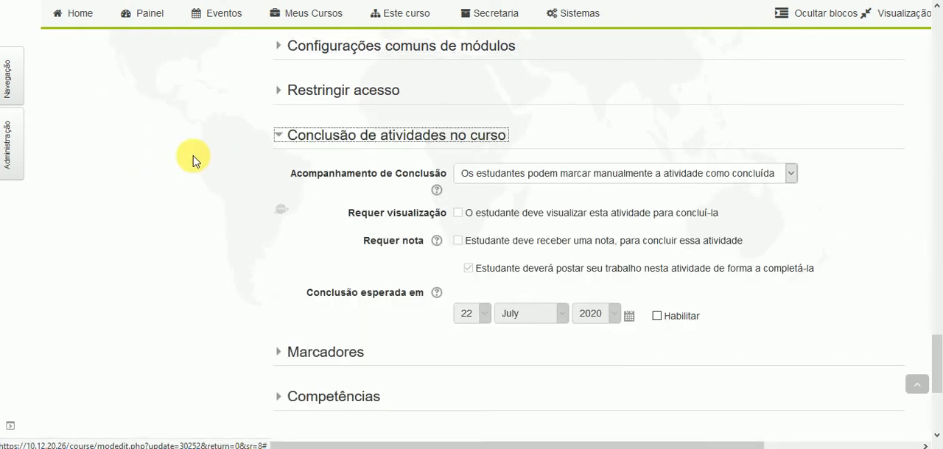
left_click(599, 176)
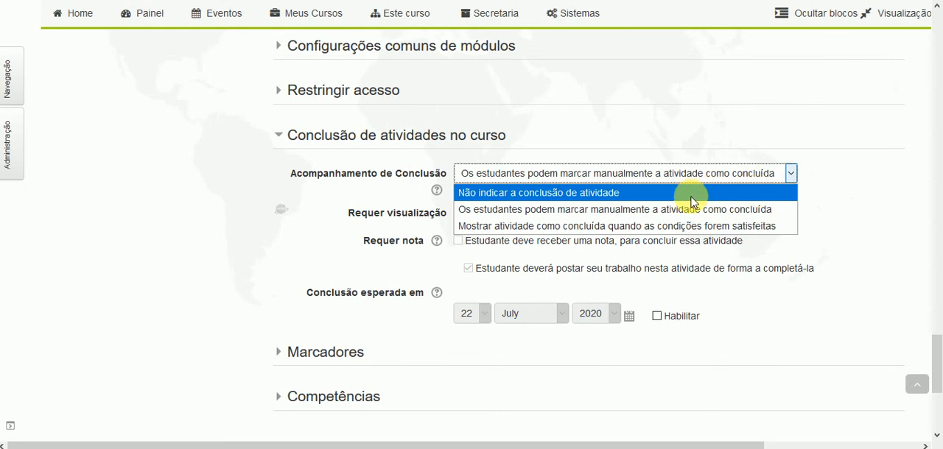
left_click(577, 229)
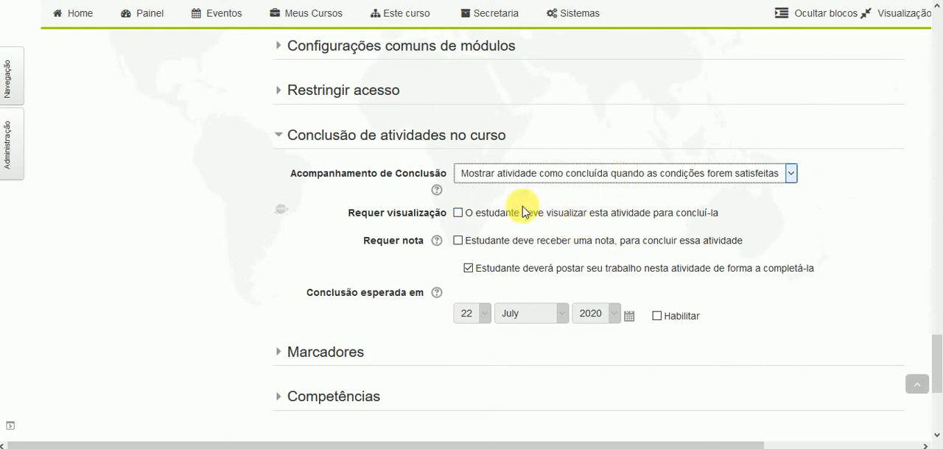
left_click(459, 214)
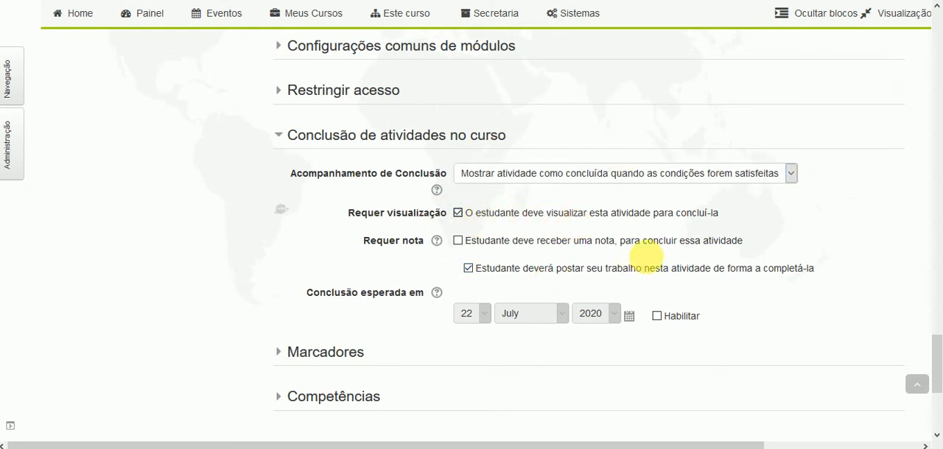
- Save the task's settings and display the task
scroll(675, 271, "down", 1)
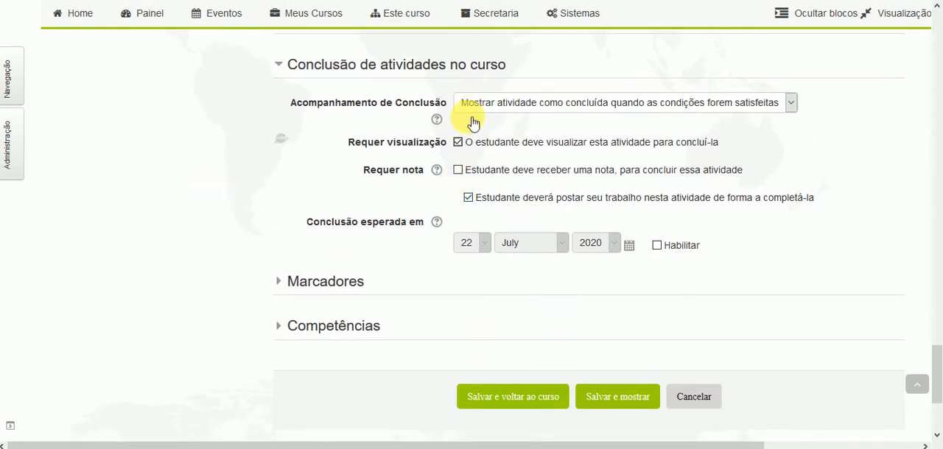
left_click(557, 394)
left_click(613, 405)
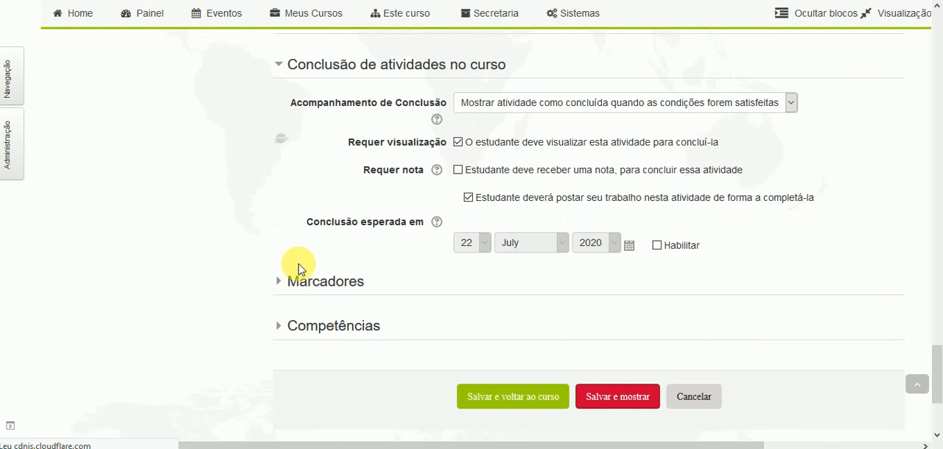
- Review the saved task's title, instructions and grading summary, including the participants and drafts rows
scroll(631, 288, "down", 2)
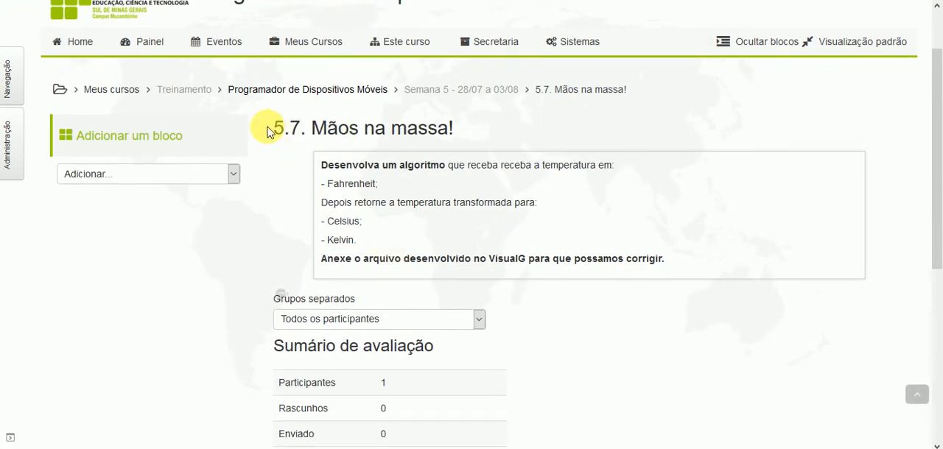
left_click_drag(277, 128, 452, 132)
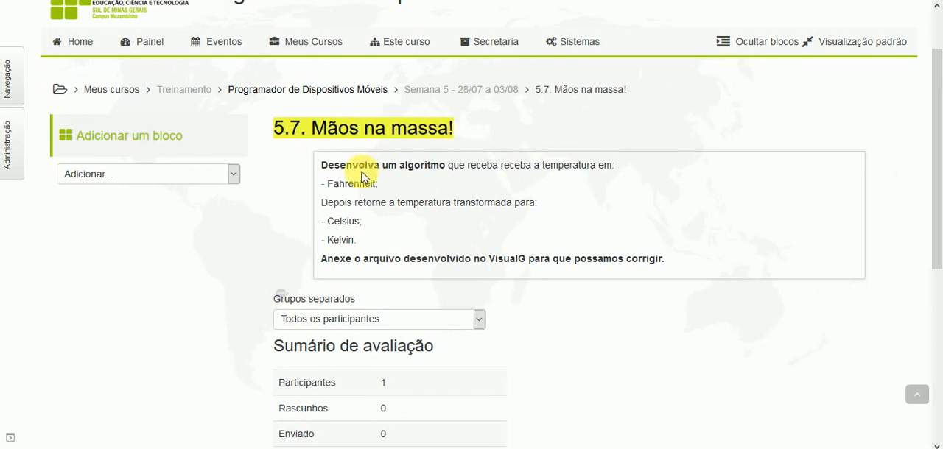
left_click(324, 167)
left_click_drag(324, 166, 663, 259)
scroll(621, 279, "down", 3)
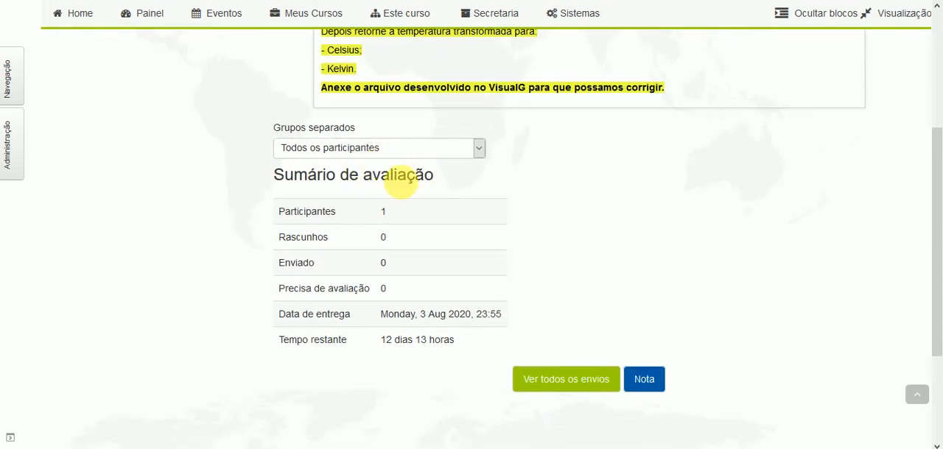
left_click(385, 219)
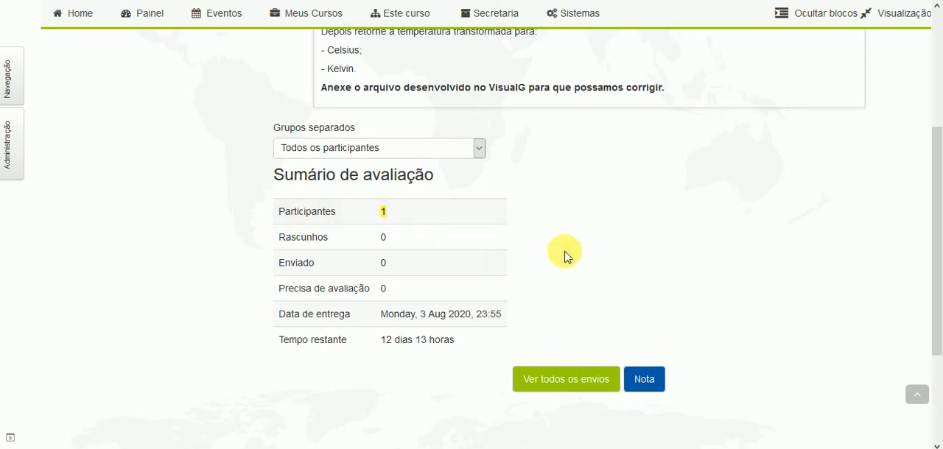
left_click(651, 381)
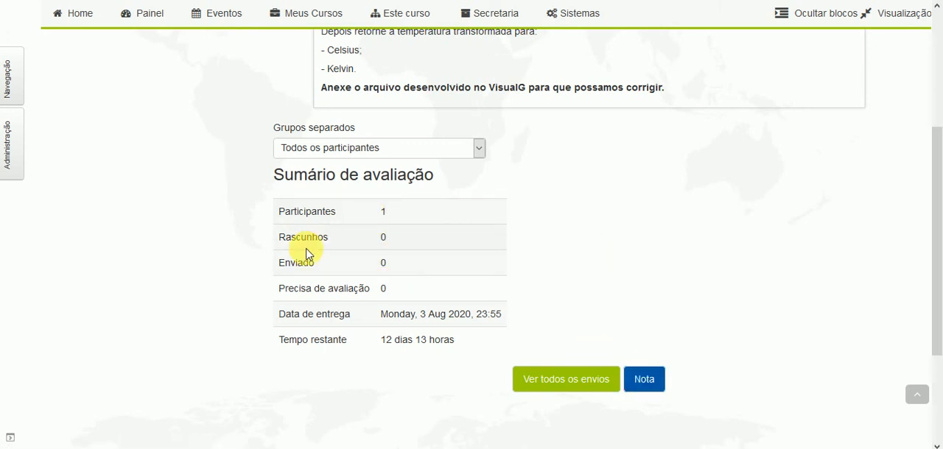
left_click_drag(276, 243, 359, 240)
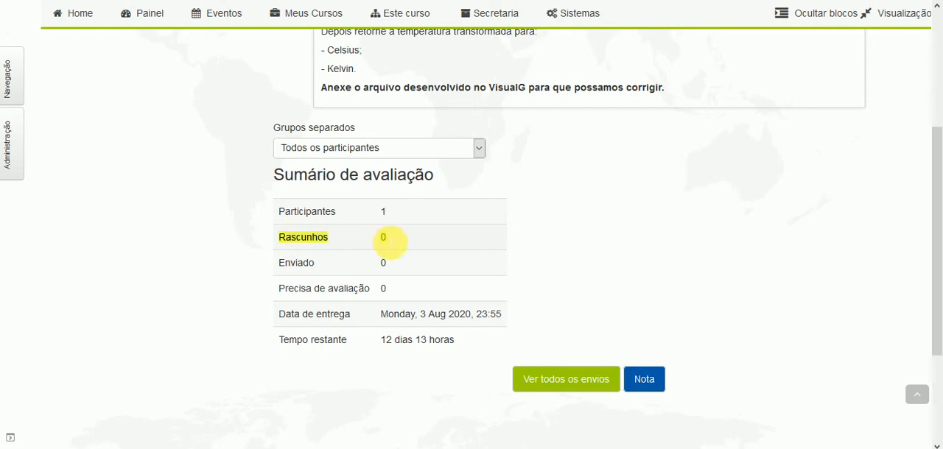
scroll(369, 267, "up", 3)
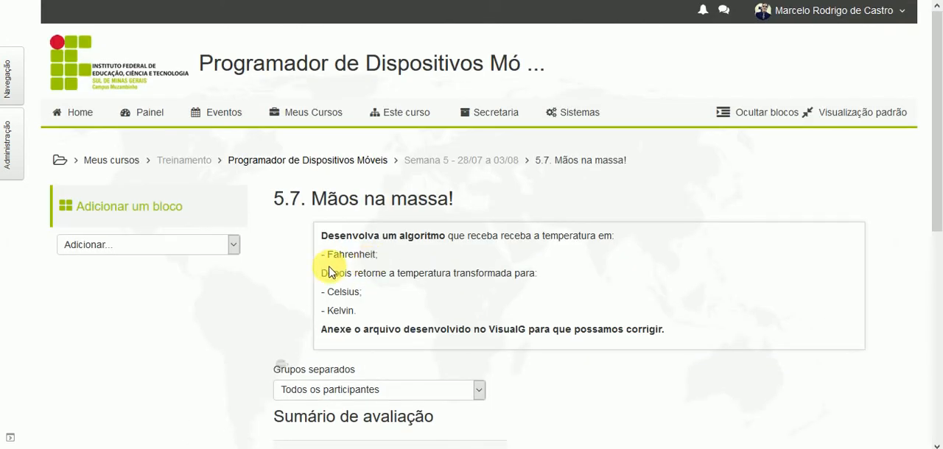
scroll(316, 251, "down", 5)
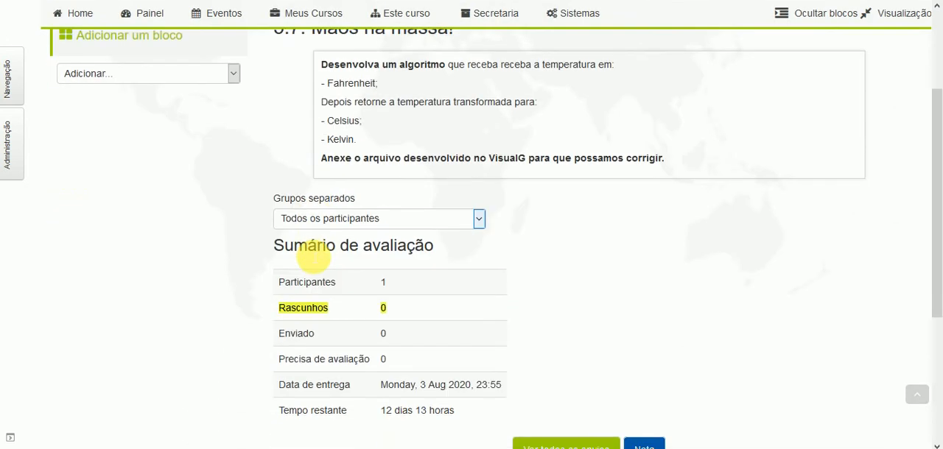
scroll(260, 247, "up", 4)
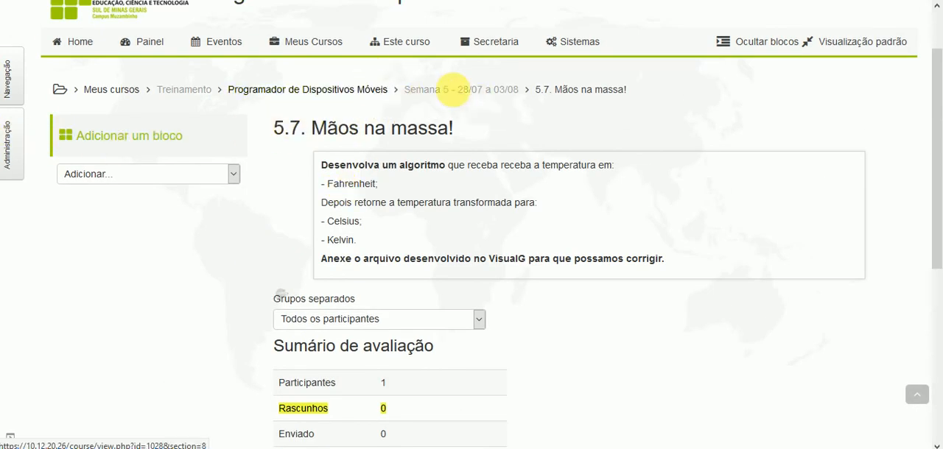
- Return to the course section "Semana 5 - 28/07 a 03/08" and turn off editing mode
left_click(411, 99)
scroll(431, 197, "down", 4)
scroll(432, 197, "down", 15)
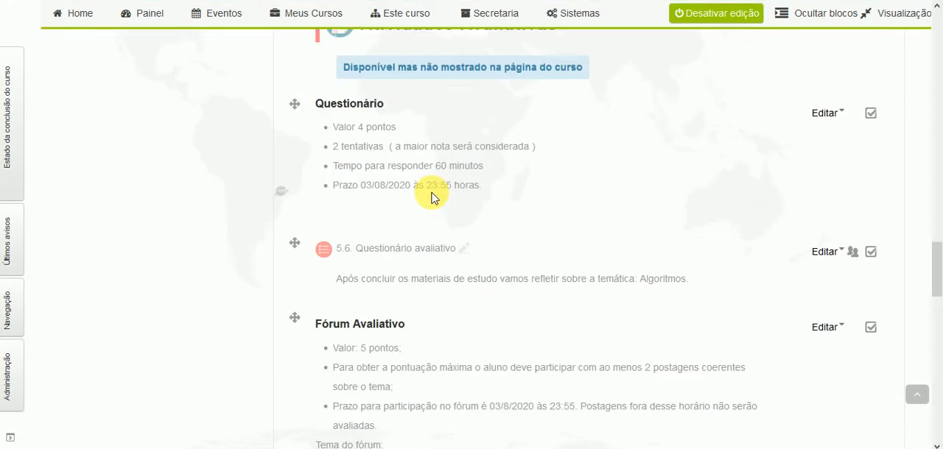
left_click(739, 15)
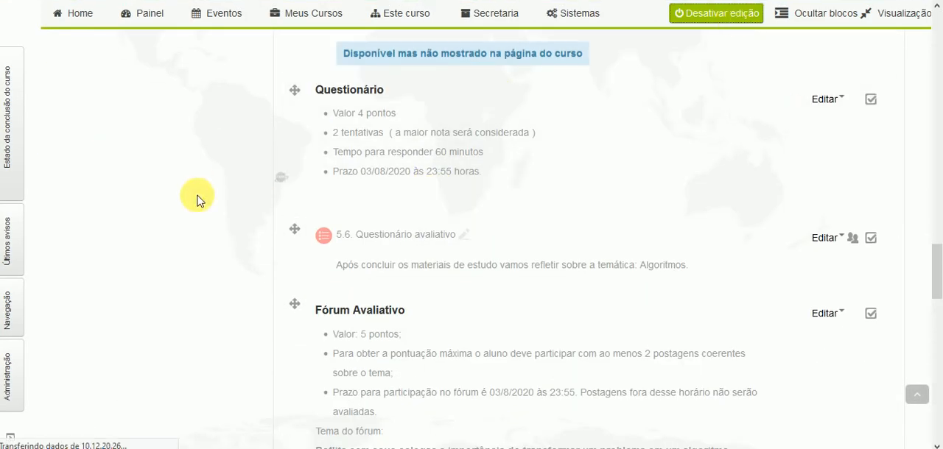
- Open the task "5.7. Mãos na massa!" from the week's section and look over its instructions and grading summary
scroll(197, 200, "down", 15)
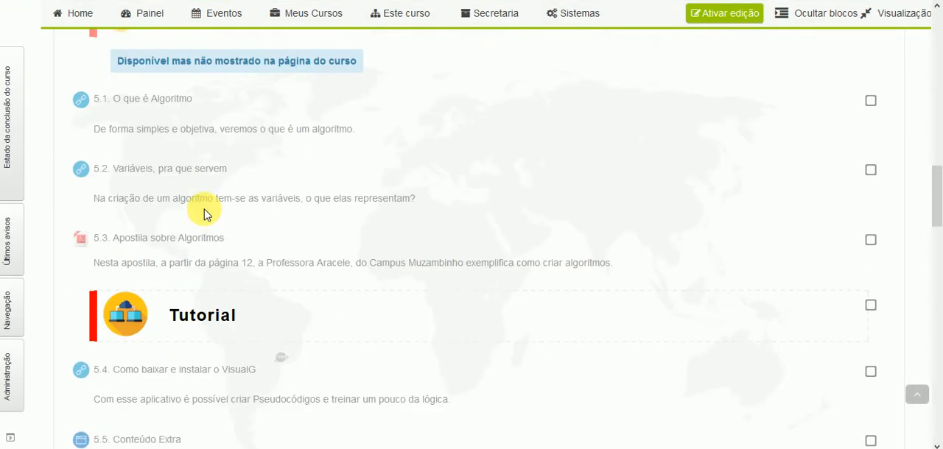
scroll(204, 215, "down", 8)
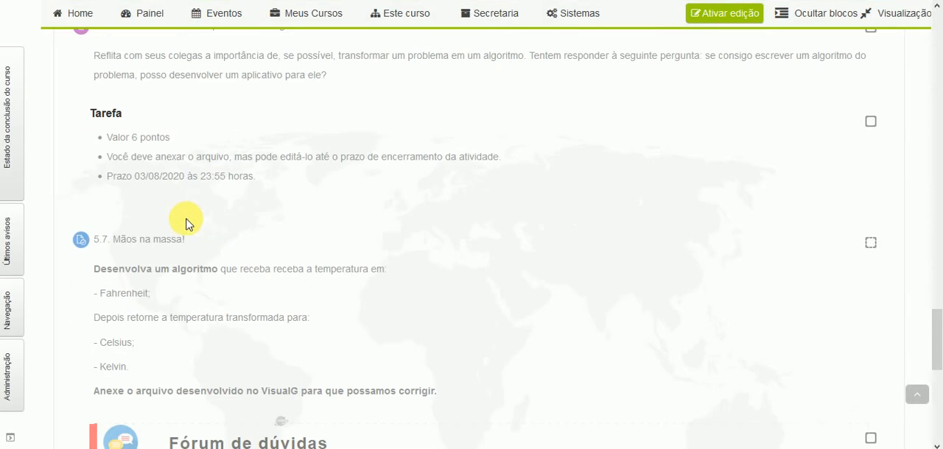
scroll(142, 241, "down", 1)
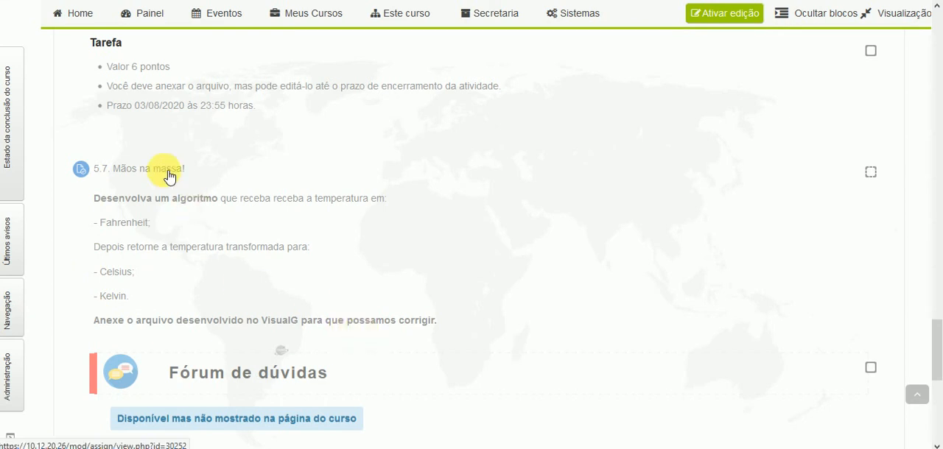
left_click(168, 175)
scroll(274, 237, "down", 2)
scroll(272, 238, "down", 1)
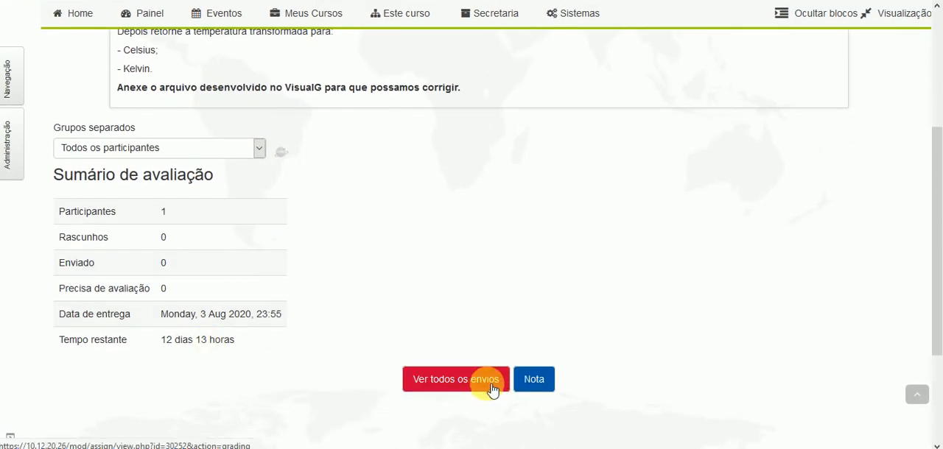
scroll(383, 291, "up", 3)
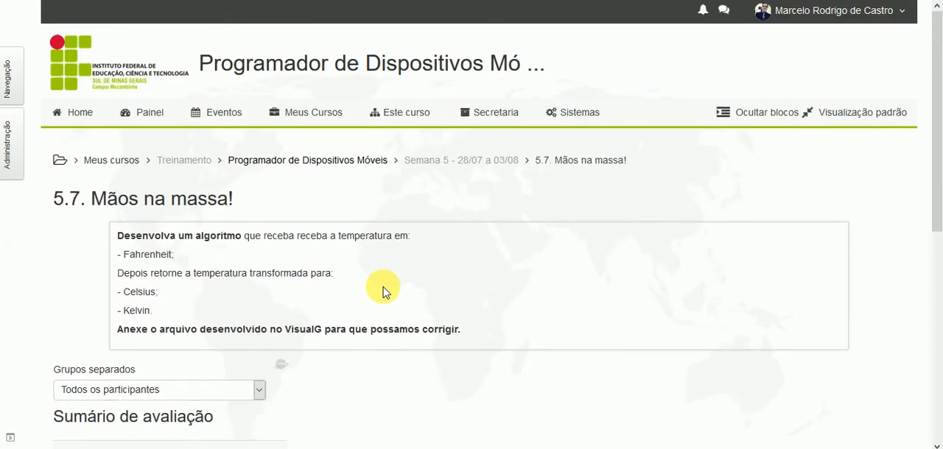